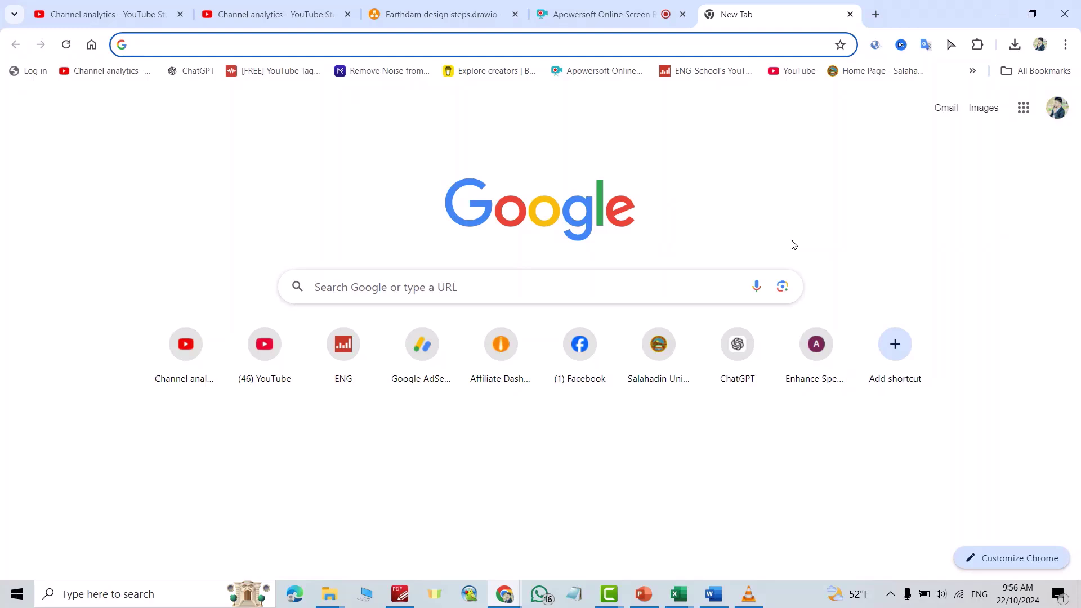
Run a Google search for 'chatgpt'.
click(456, 287)
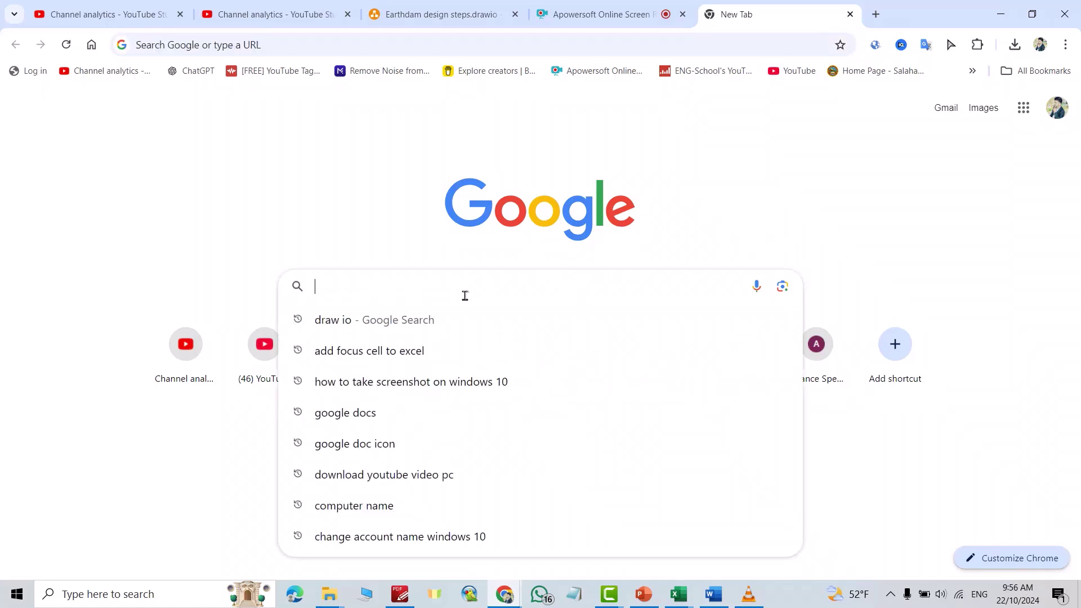
text(ch)
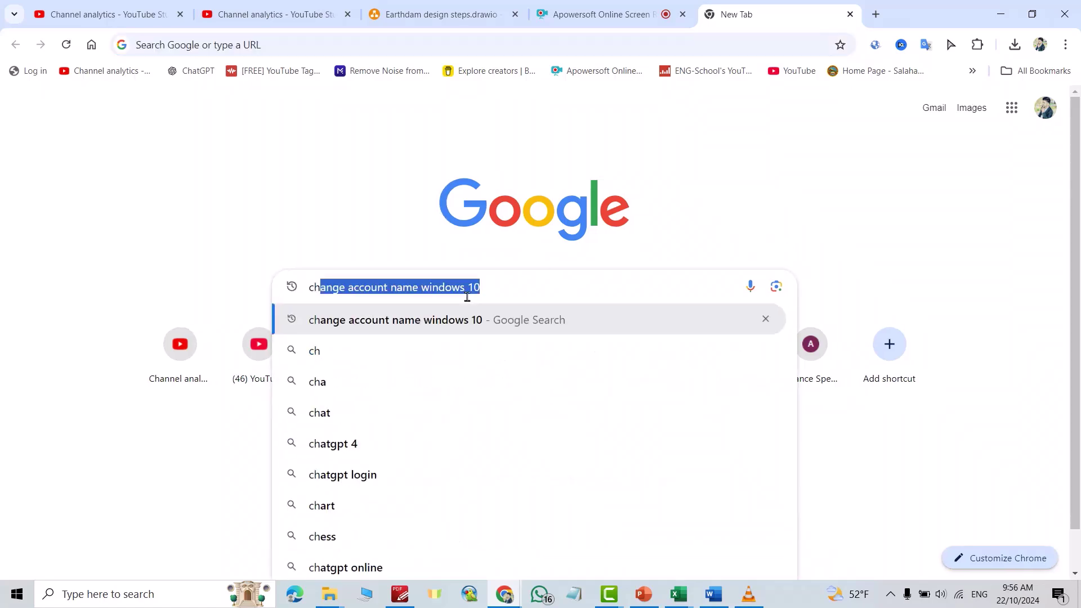
text(atgpt)
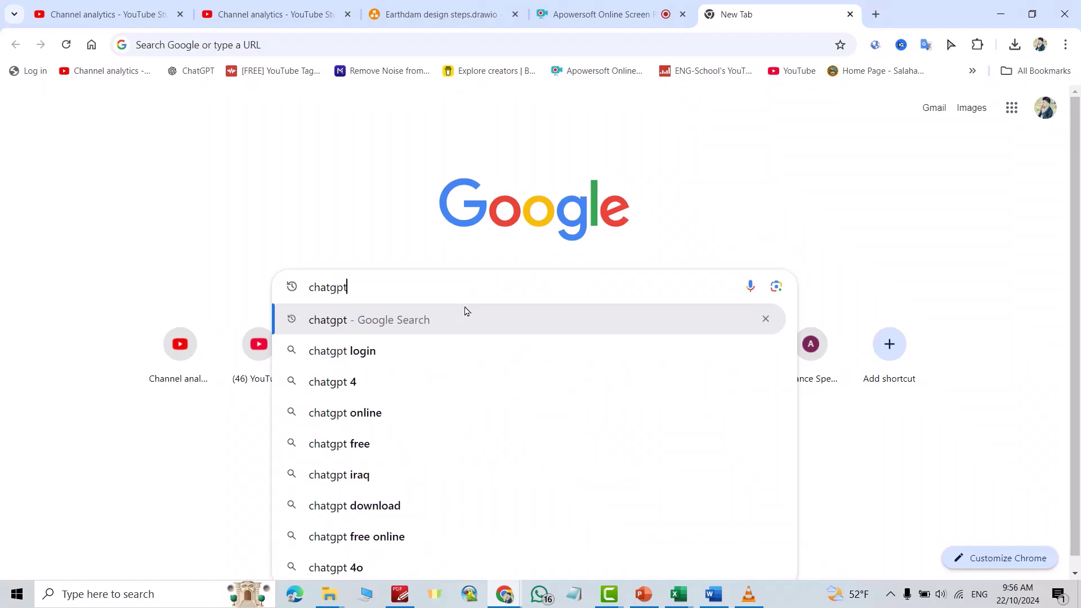
key(Return)
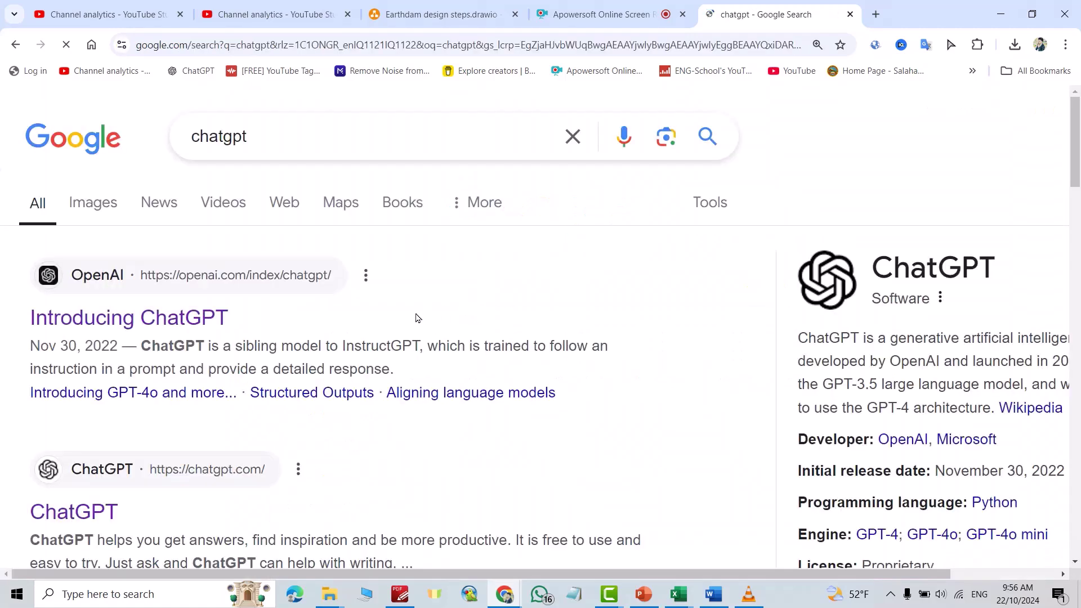
Open chatgpt.com without logging in and ask 'give me 5 main steps for designing earth dams'.
click(62, 523)
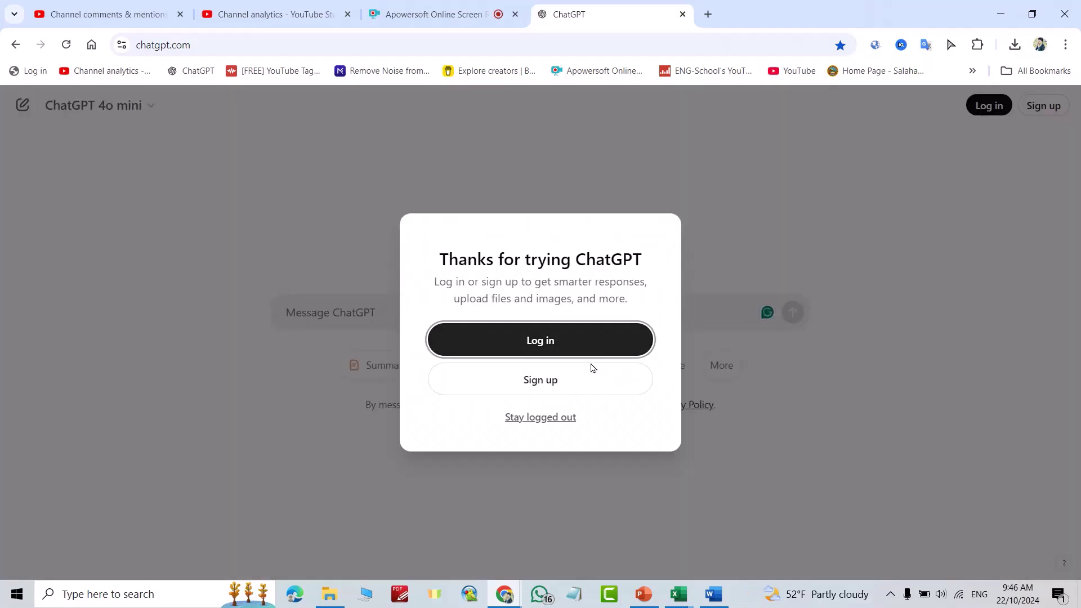
click(541, 419)
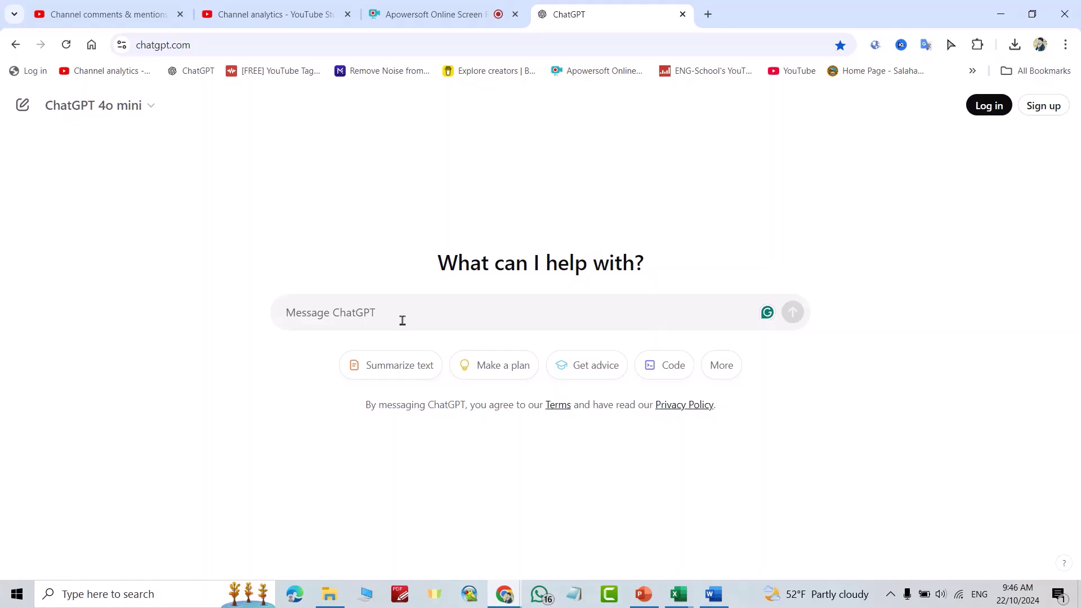
text(give me )
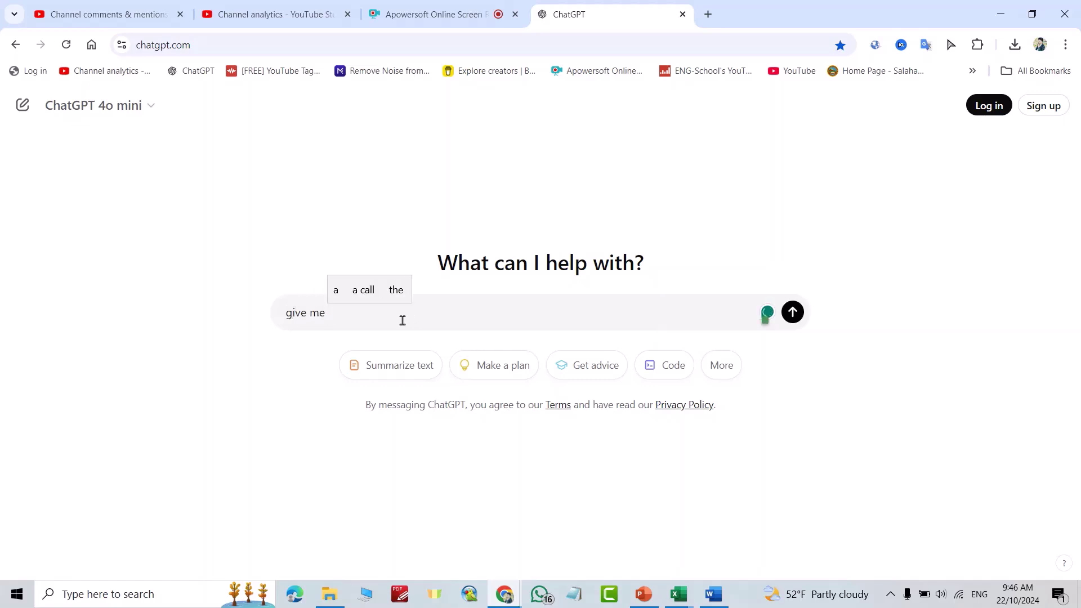
text(5 main s)
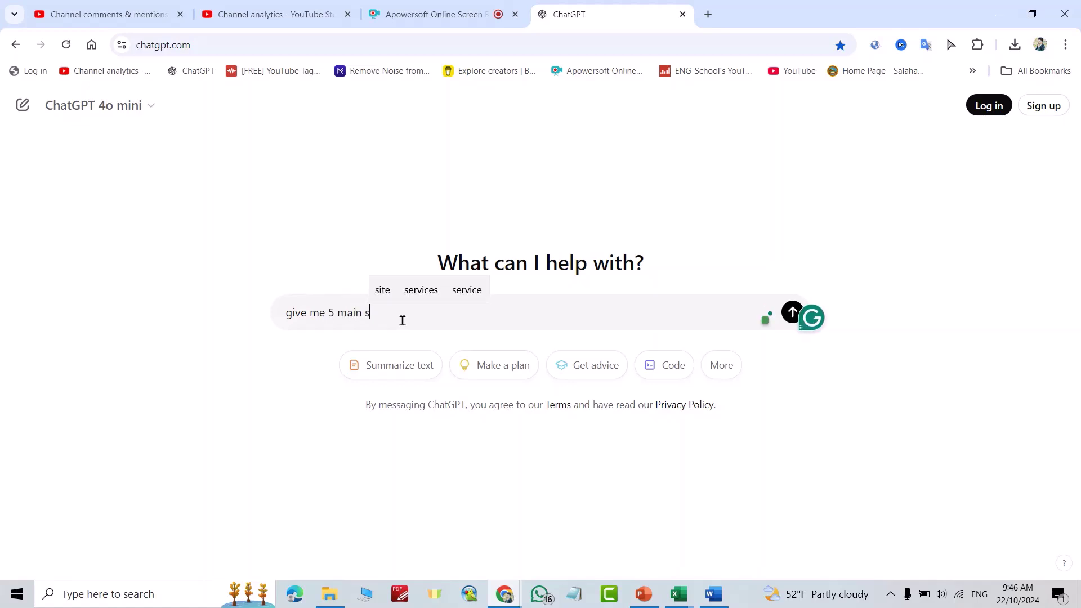
text(teps fo)
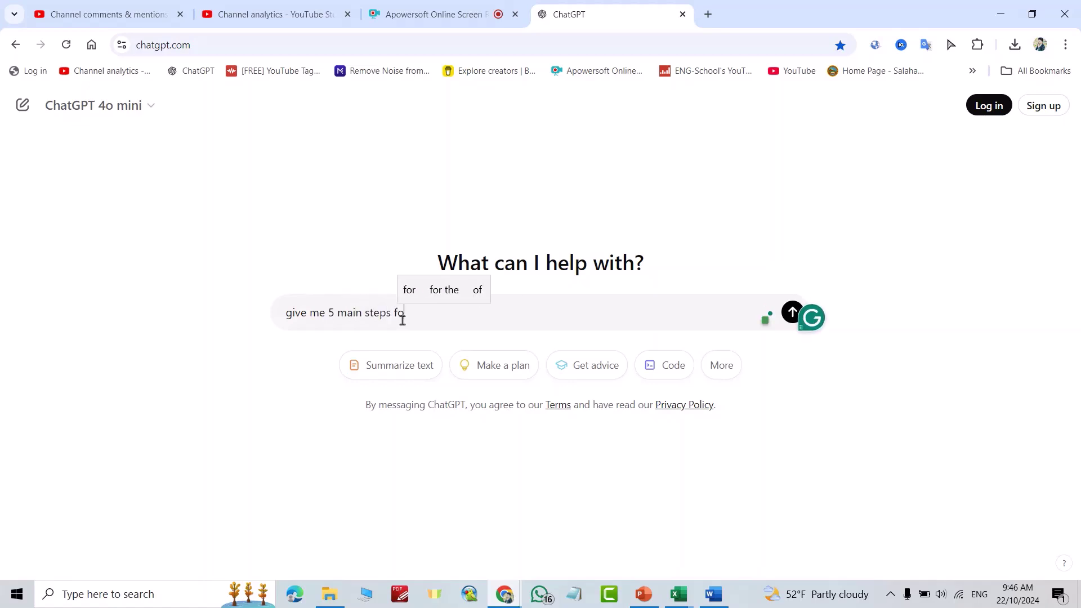
text(r designin)
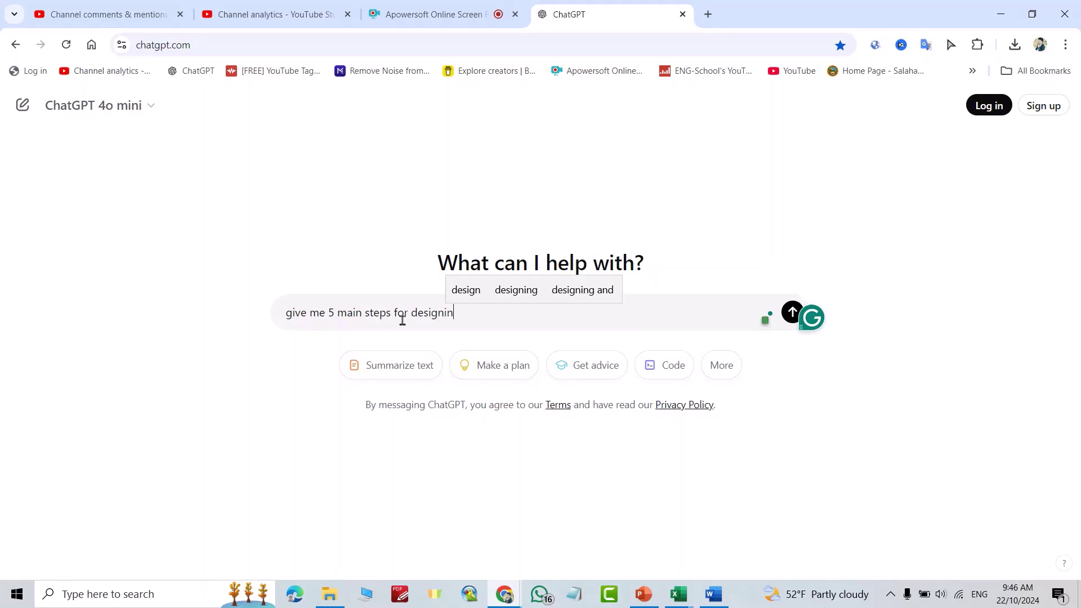
text(g ea)
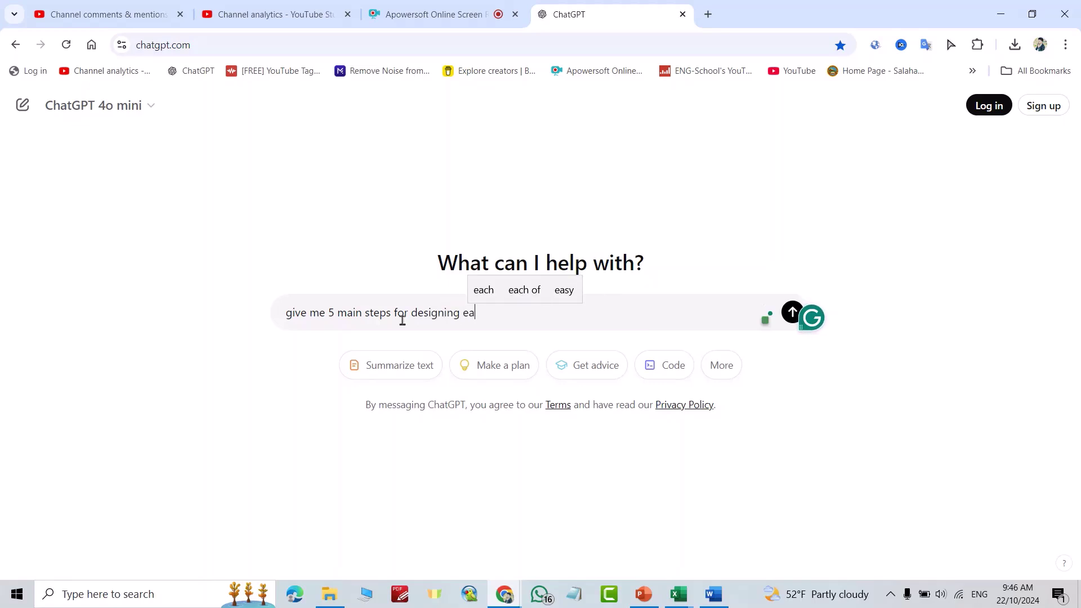
text(rth dam)
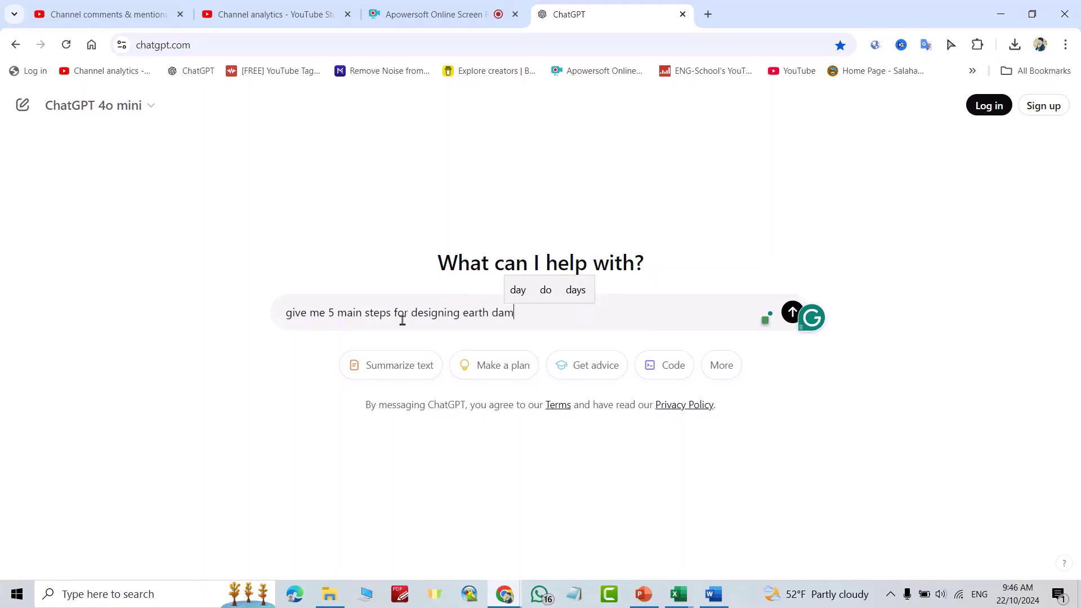
text(s)
key(Return)
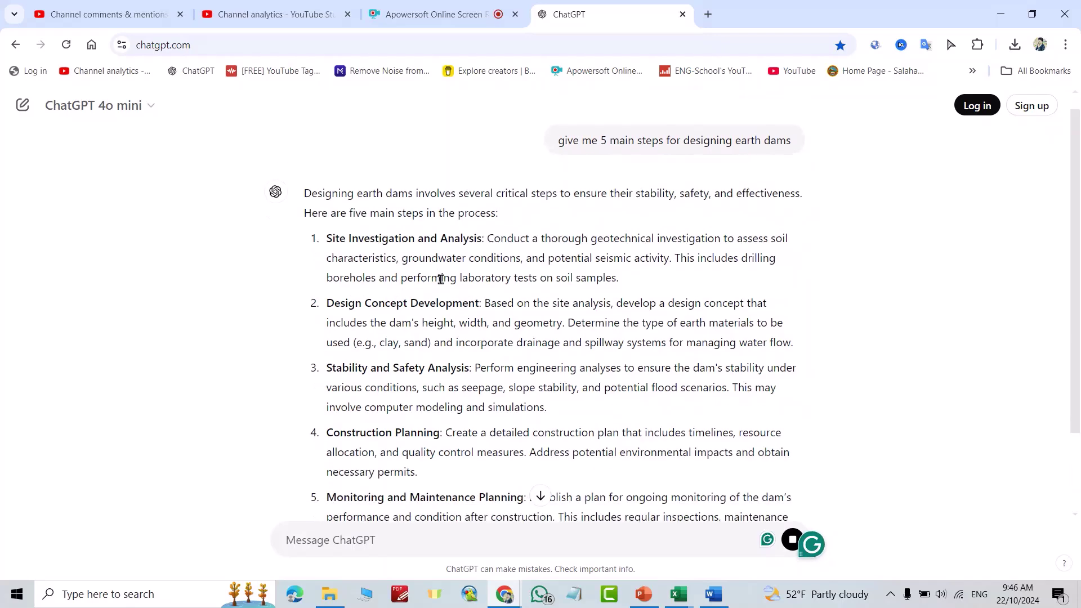
scroll(440, 278, down, 3)
scroll(442, 282, up, 2)
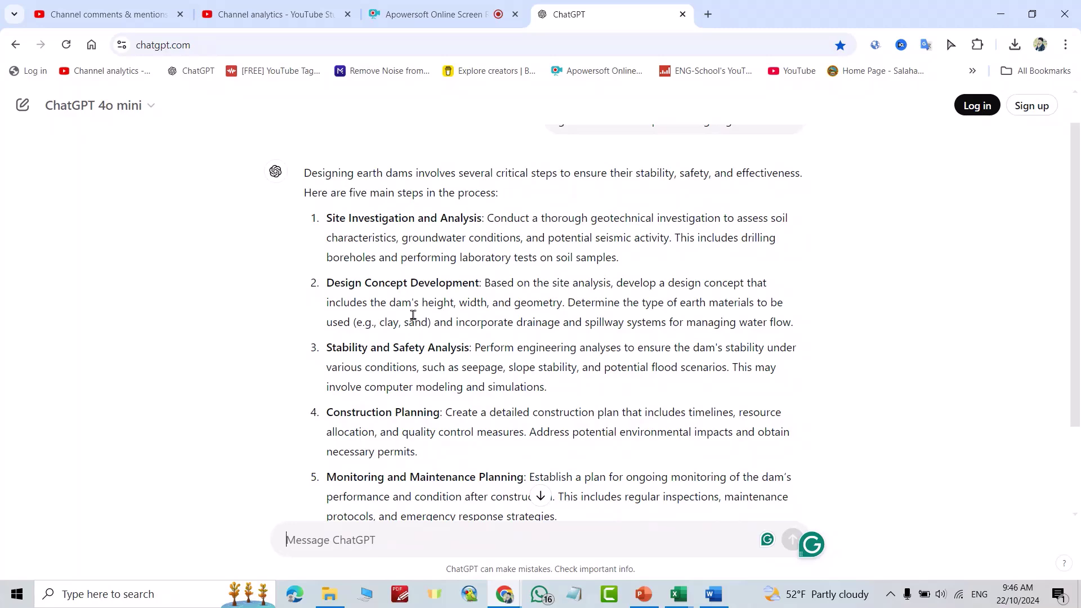
scroll(413, 315, down, 2)
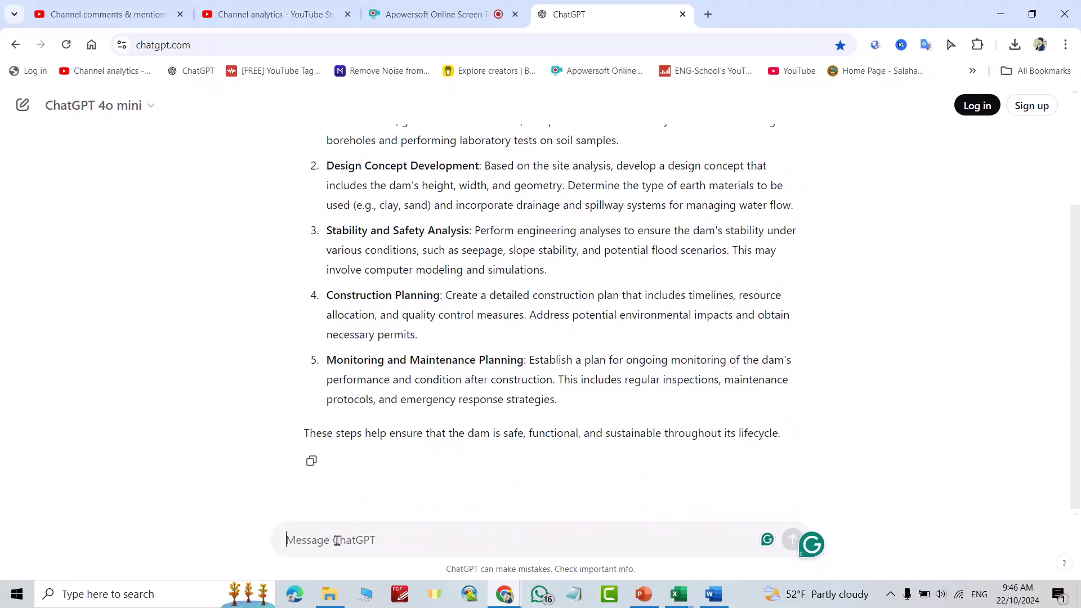
Ask ChatGPT to 'create a flow chat for the above steps' and read the reply.
text(create a fl)
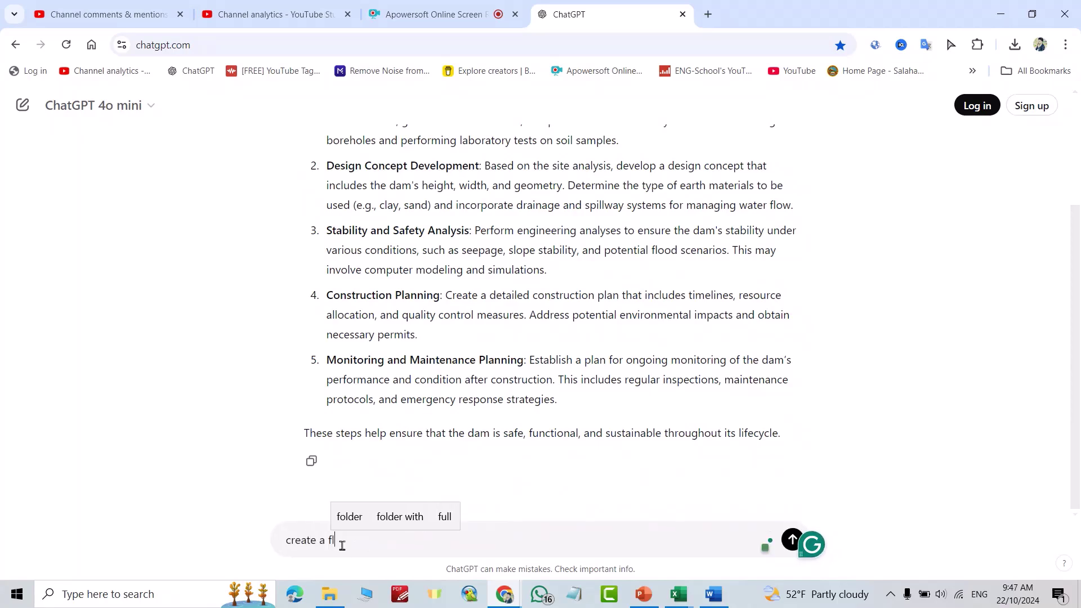
text(ow chat)
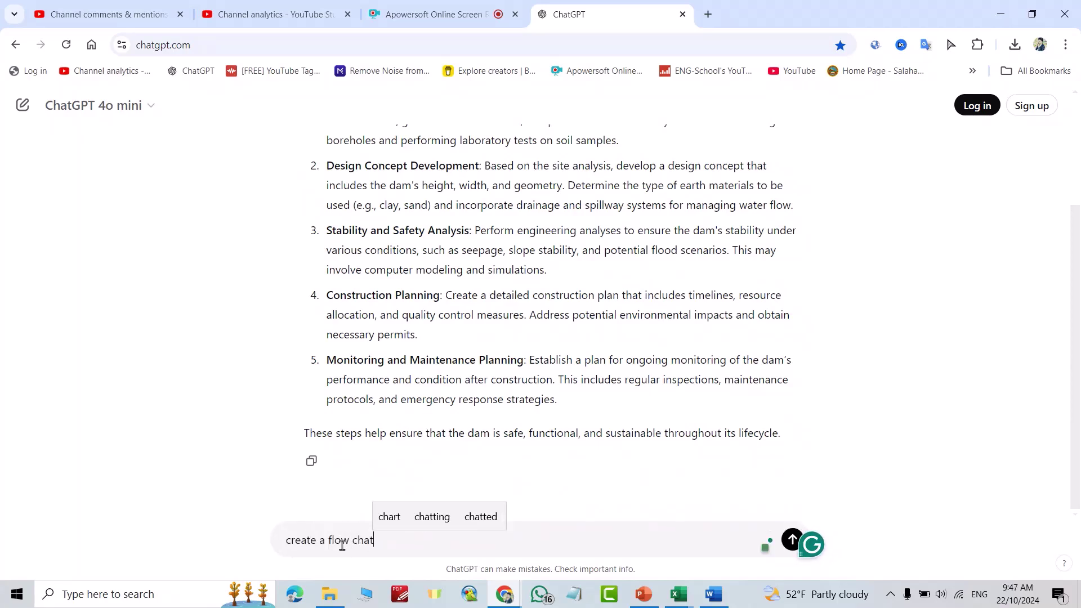
text( for the a)
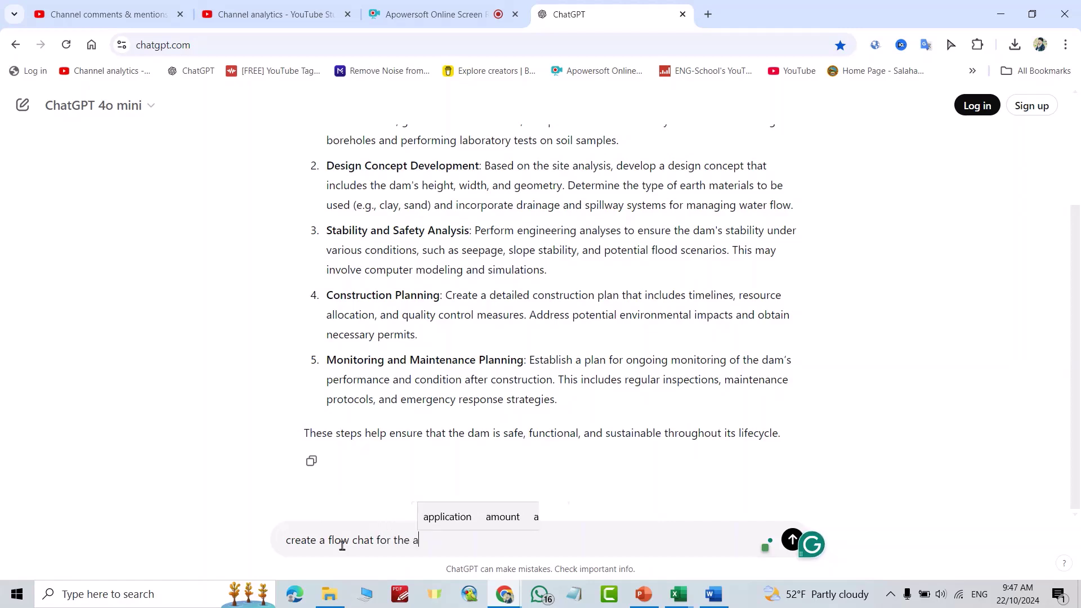
text(bove ste)
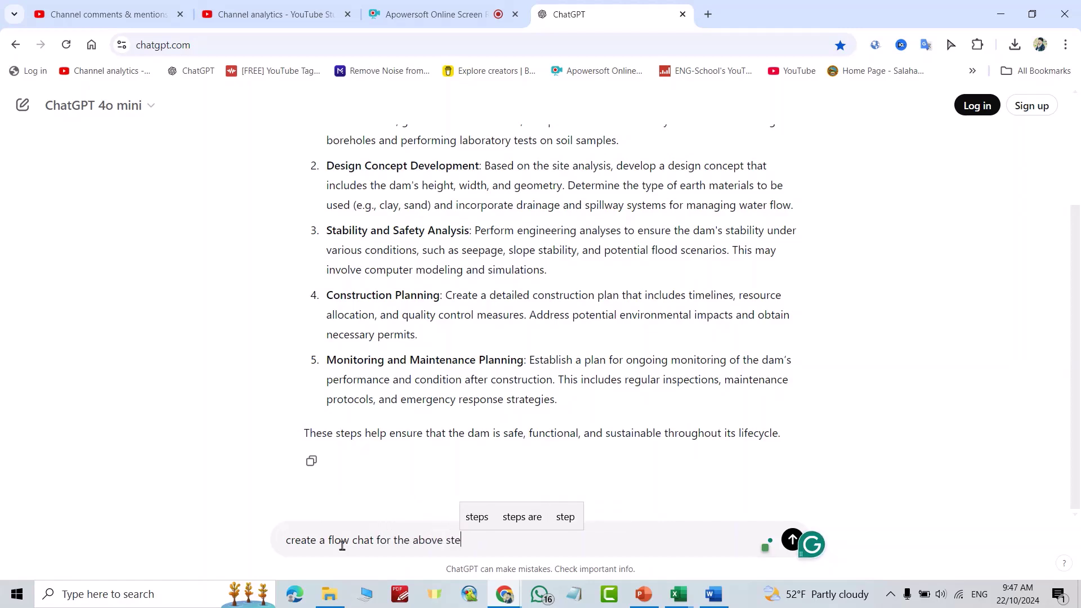
text(ps)
key(Return)
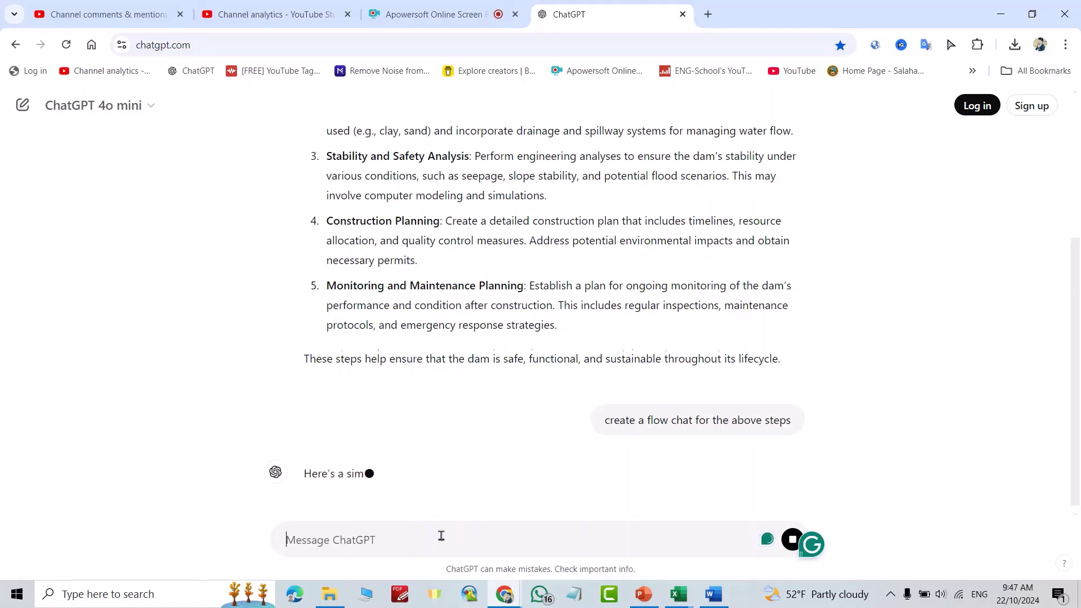
scroll(442, 365, down, 3)
scroll(468, 363, down, 5)
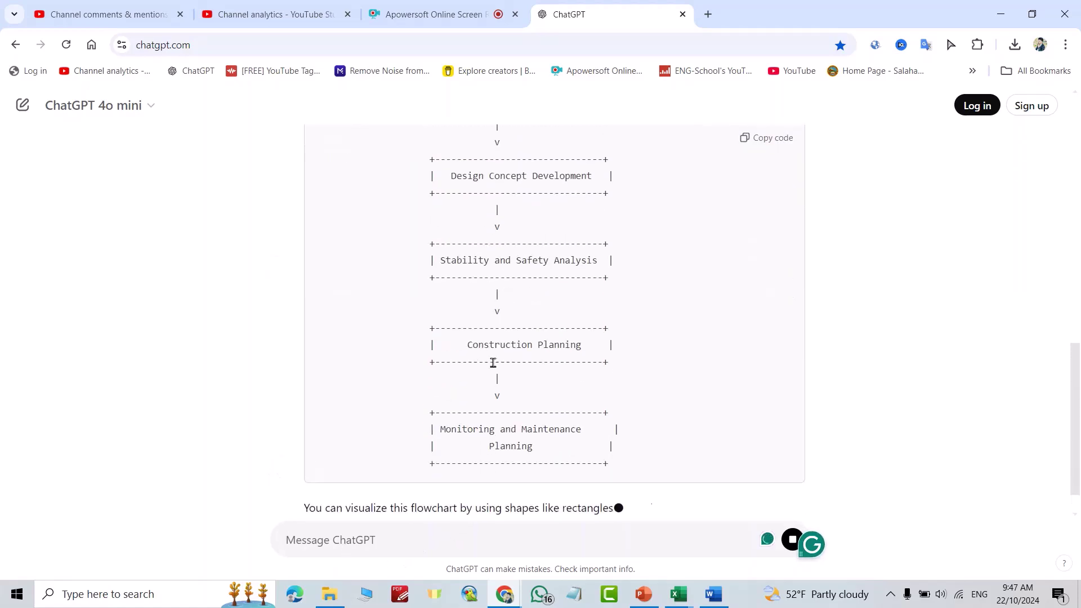
scroll(501, 362, up, 2)
scroll(513, 363, down, 2)
scroll(518, 363, up, 4)
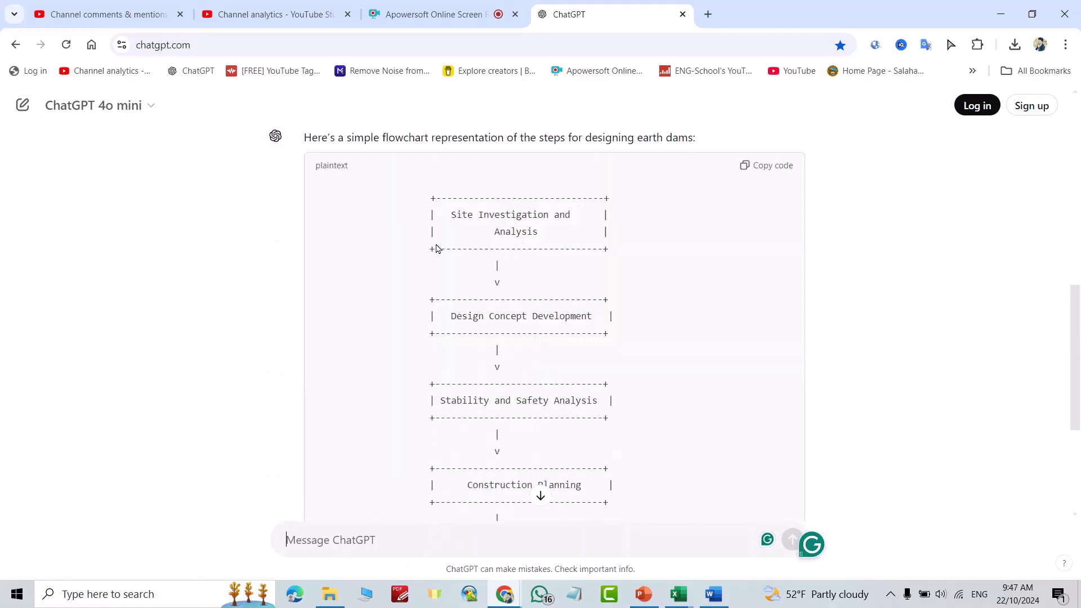
scroll(555, 389, down, 2)
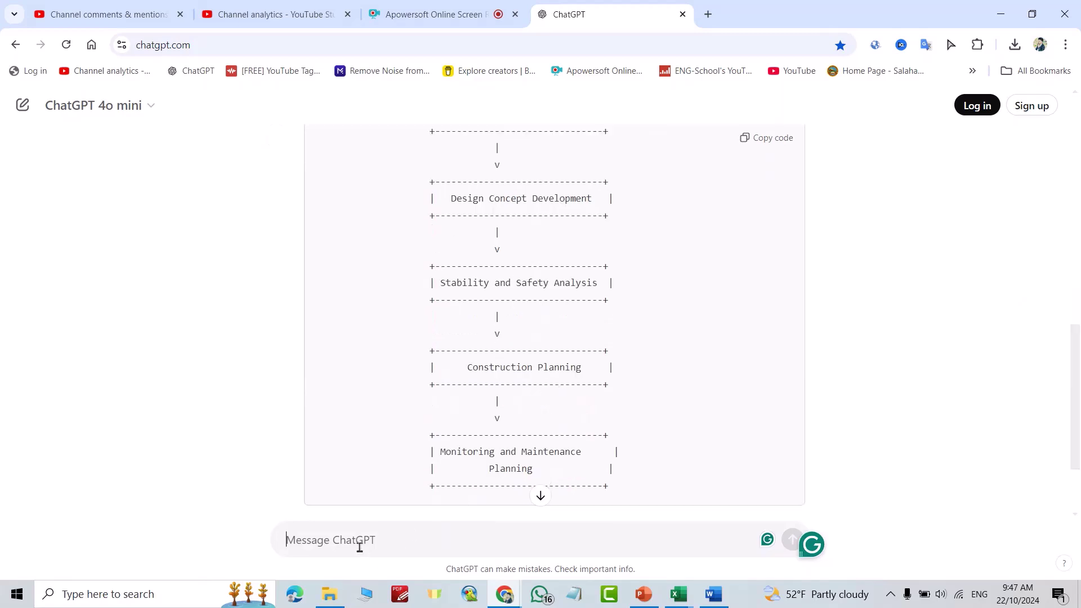
Request the flowchart as Mermaid code with 'give me mermaid code' and copy it.
text(give me )
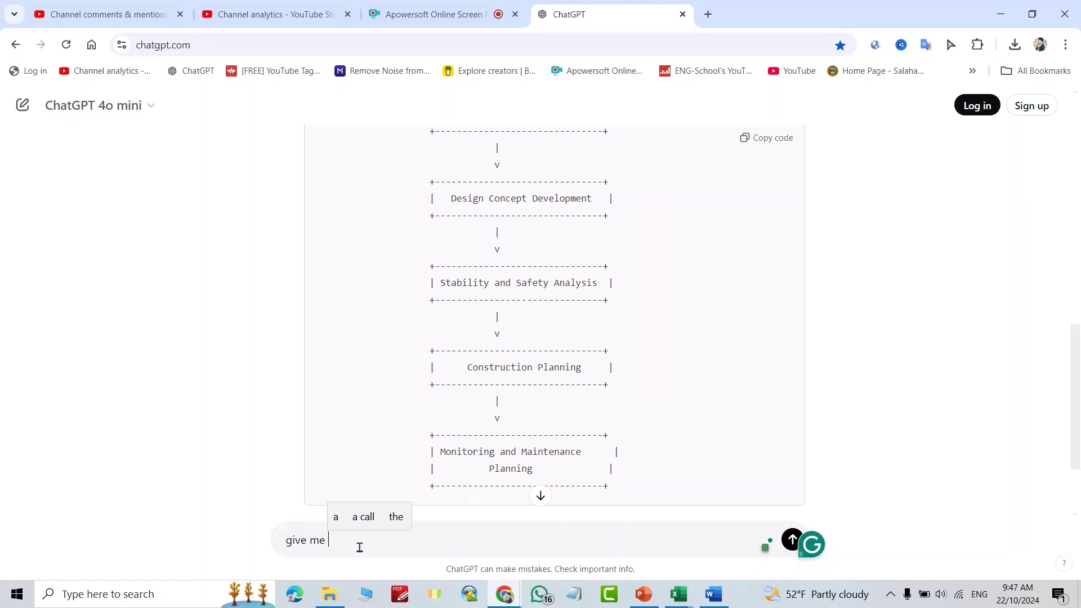
text(mermaid )
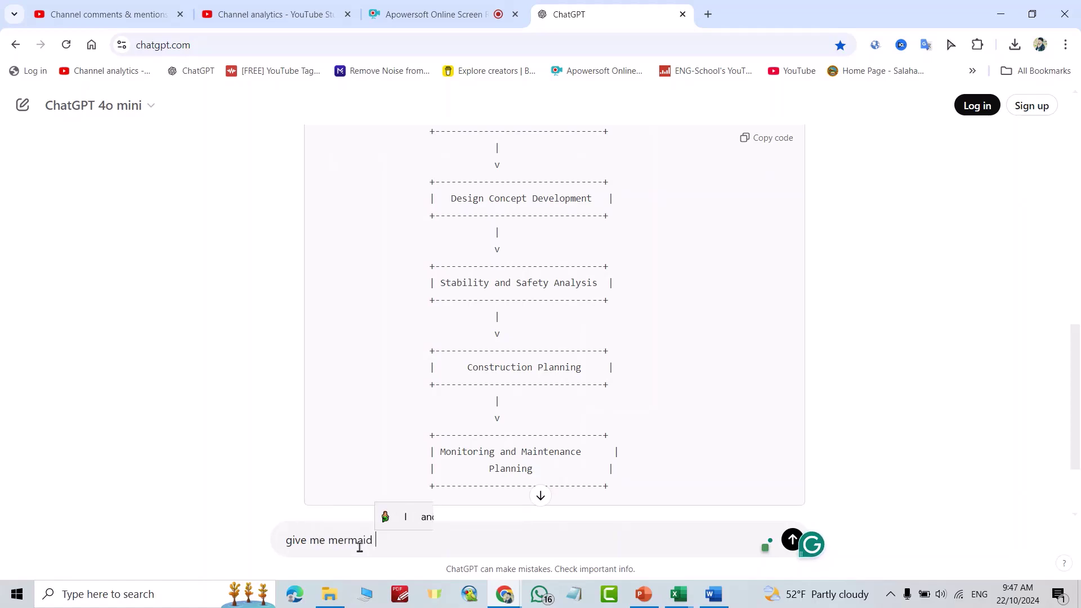
text(code)
key(Return)
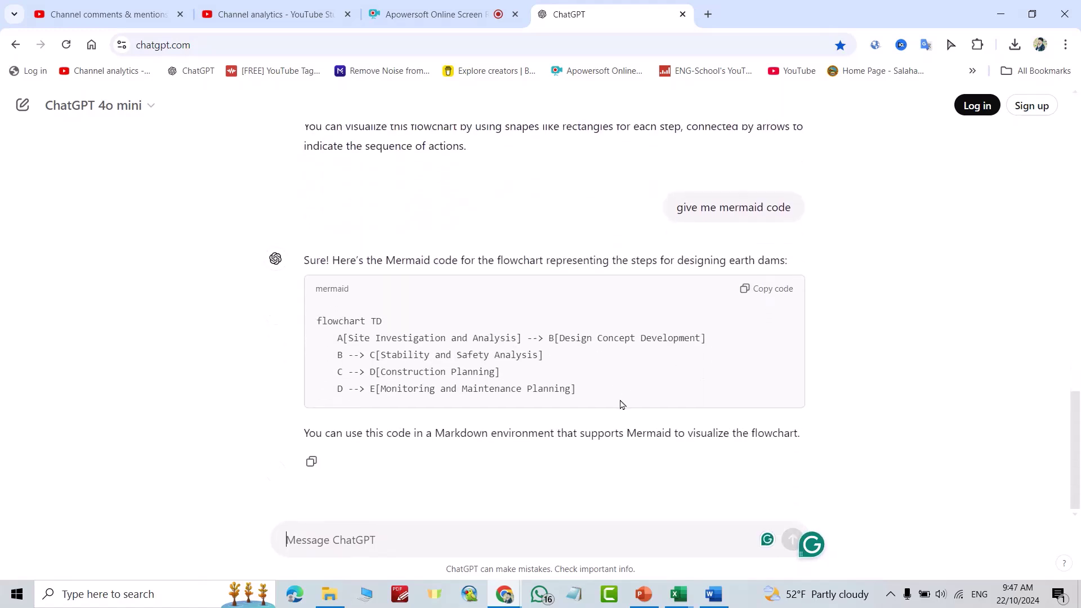
drag(614, 401, 467, 389)
click(761, 289)
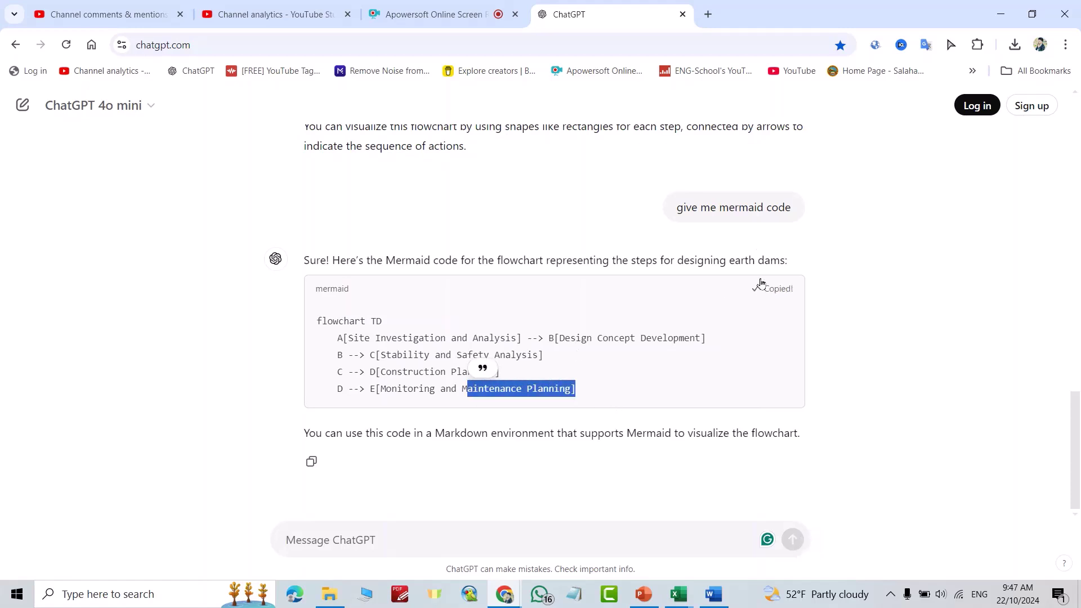
In a new tab, search for draw io and open the draw.io web app.
click(708, 16)
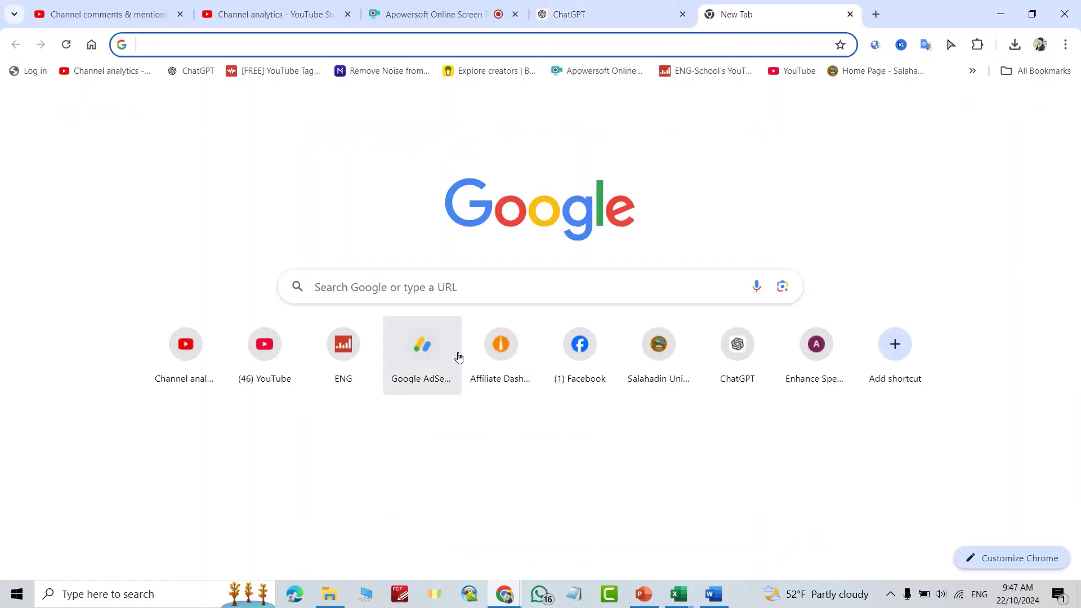
click(428, 290)
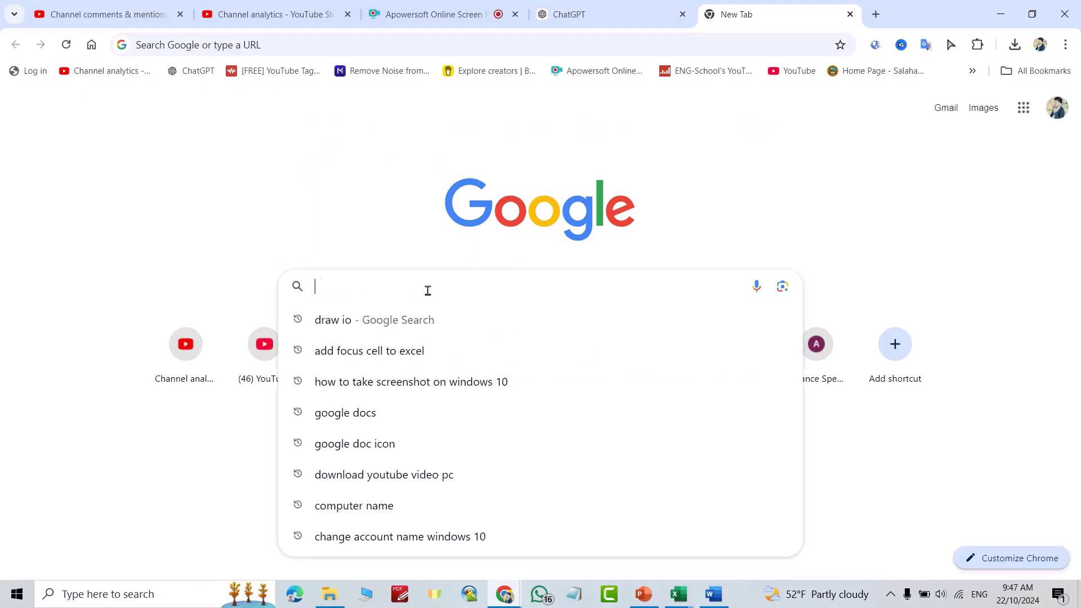
text(dr)
click(345, 332)
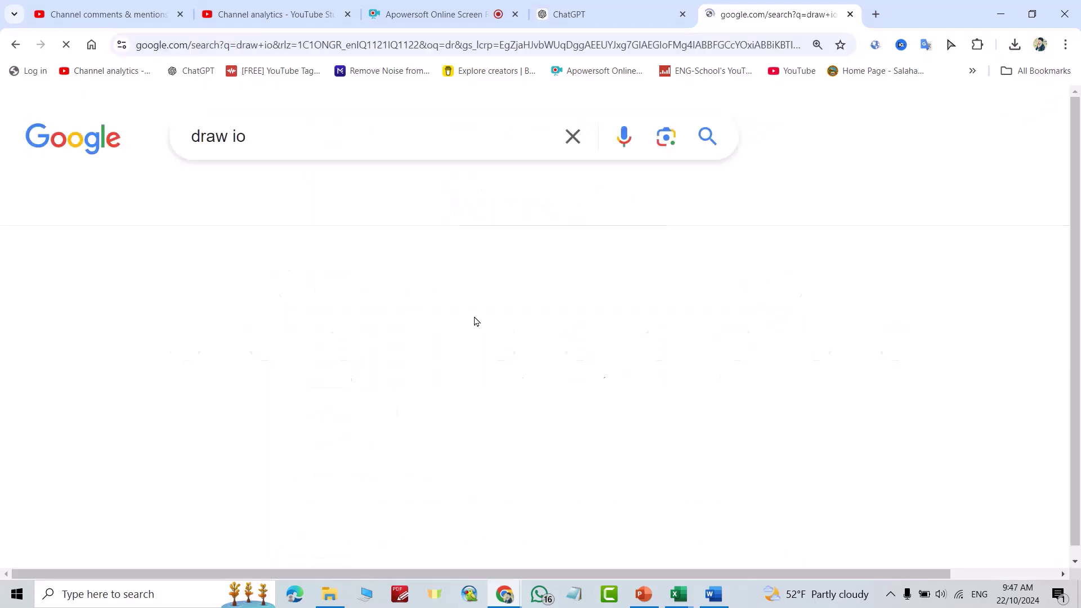
click(66, 325)
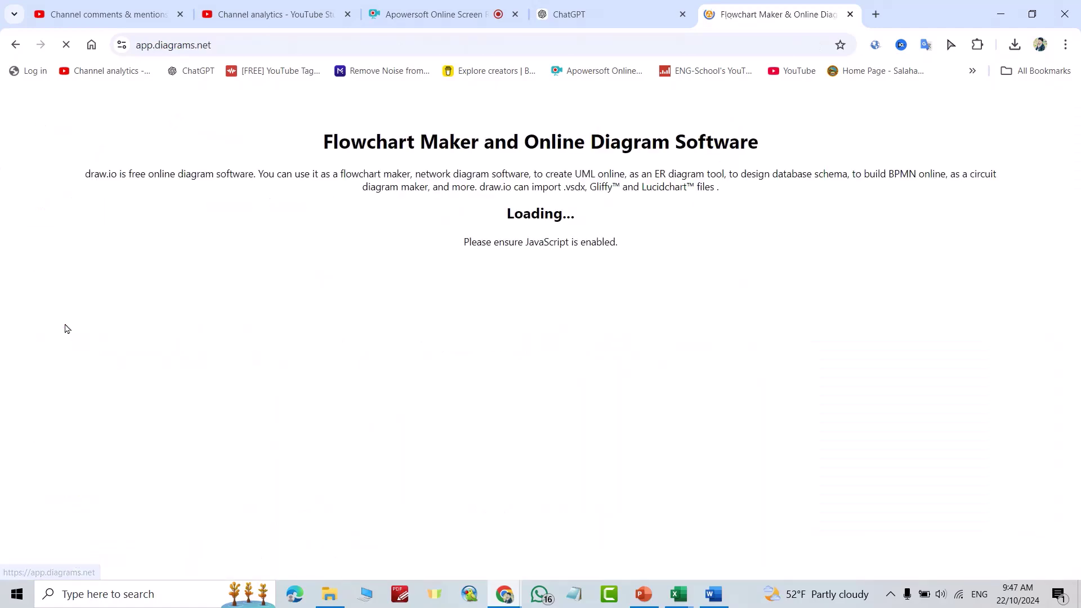
Create a new Blank Diagram named 'Earthdam design steps'.
click(56, 120)
click(68, 145)
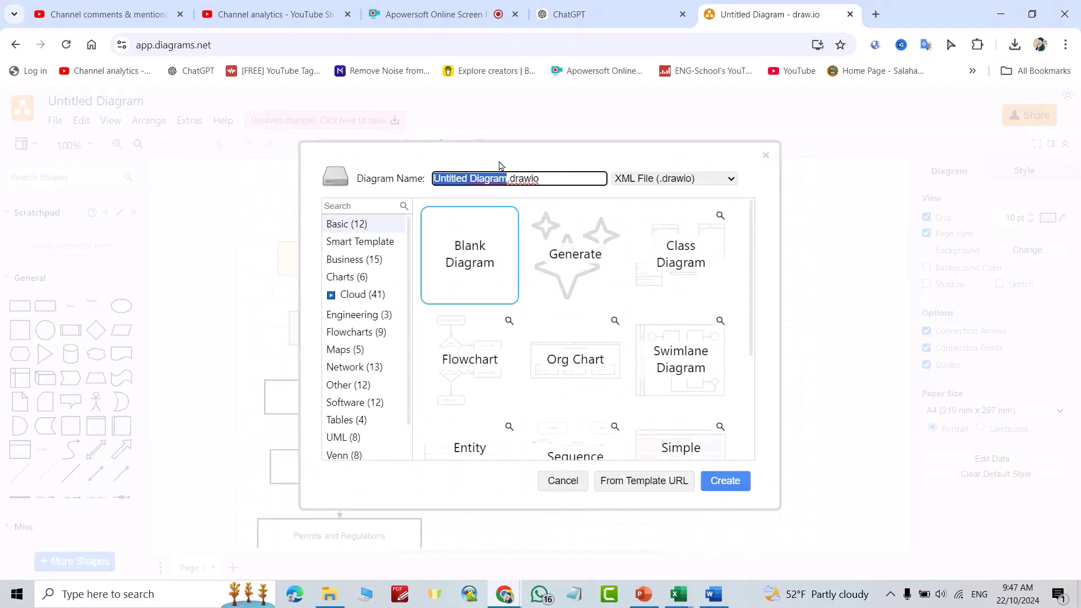
text(Earth)
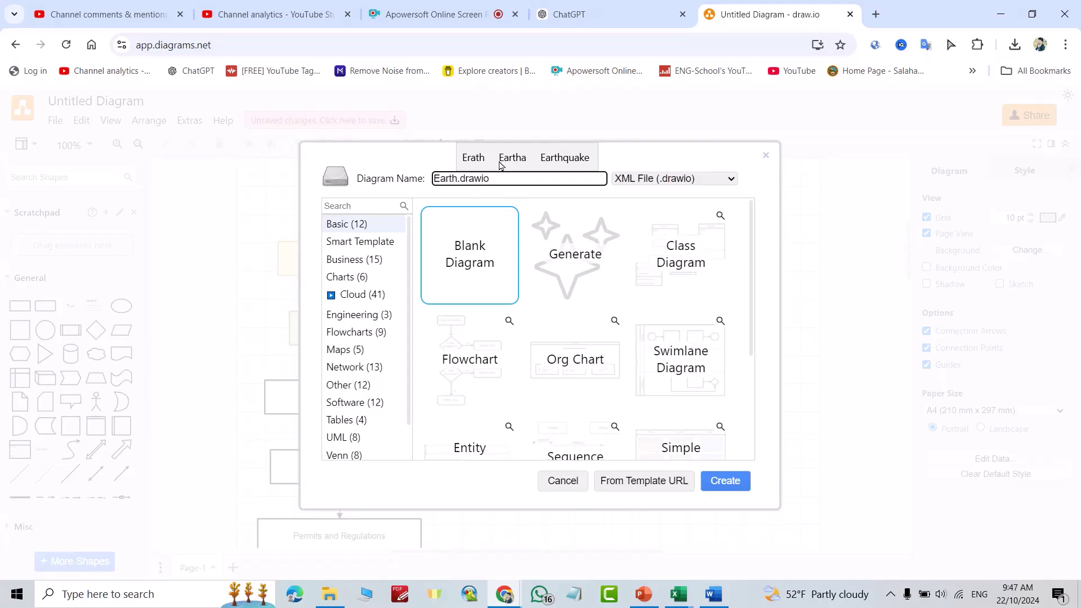
text(dam design ste)
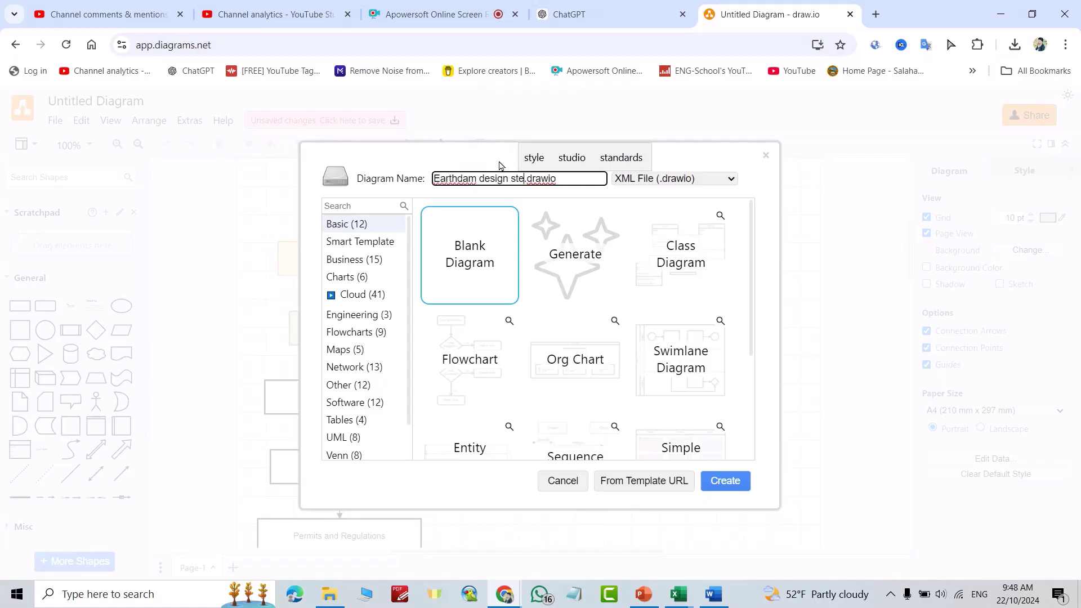
text(ps)
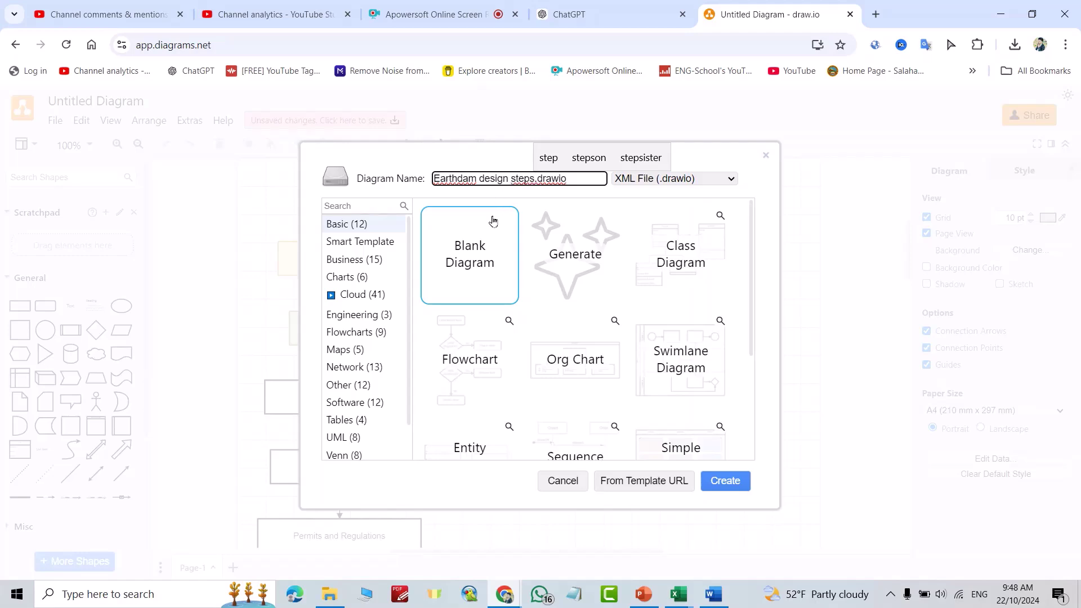
click(471, 267)
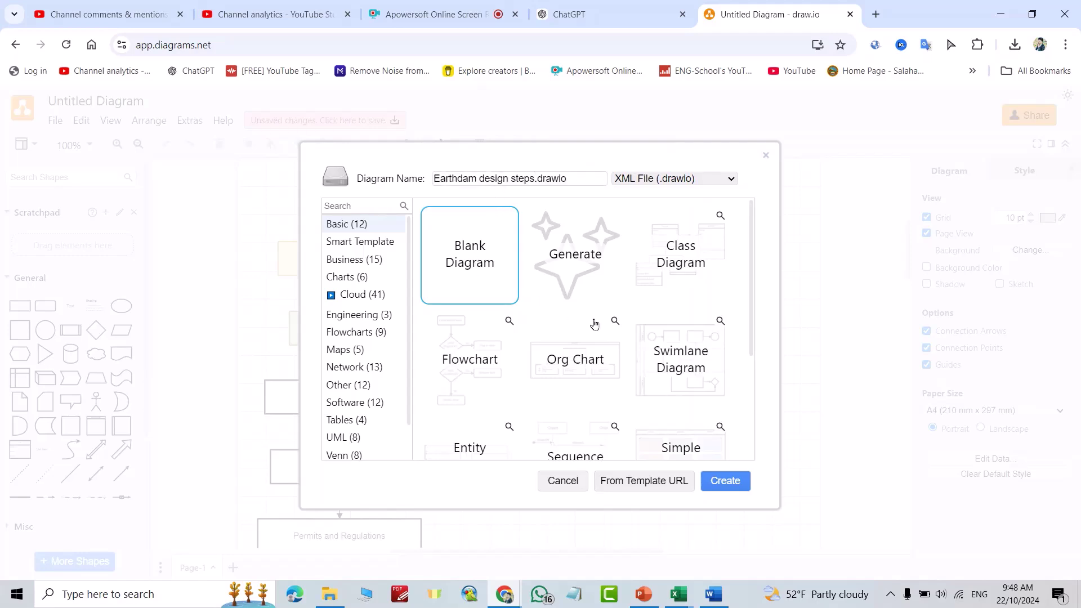
click(726, 480)
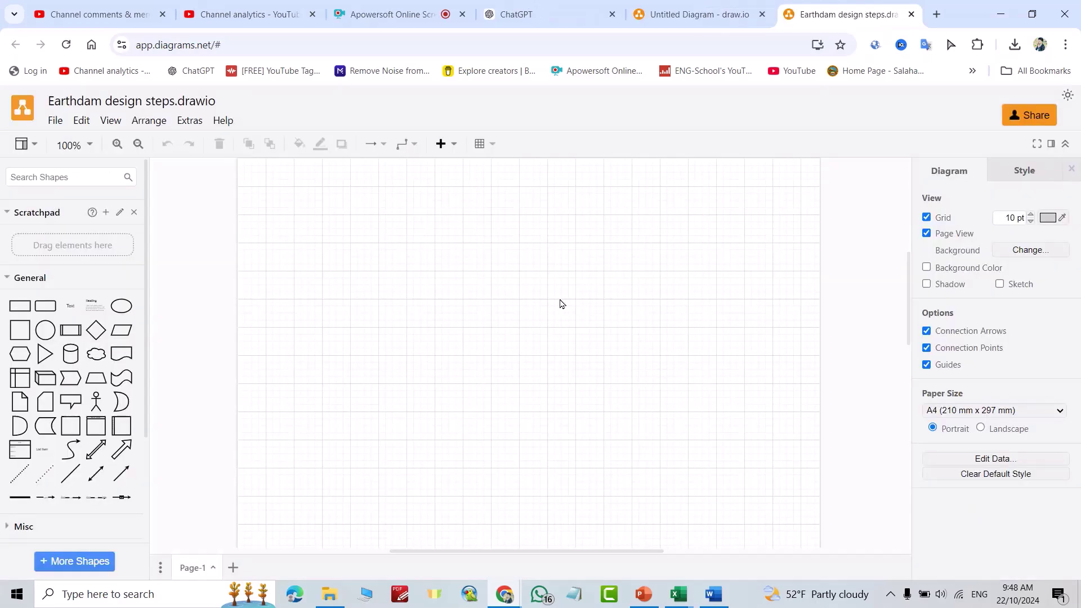
Open the Insert > Mermaid dialog and clear its sample code.
click(441, 144)
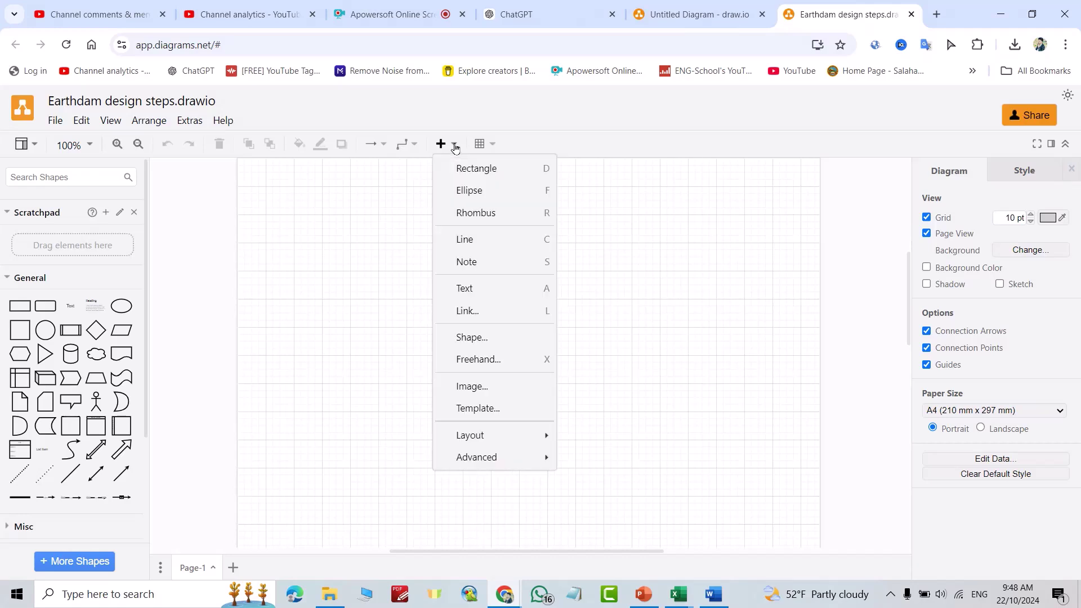
mouse_move(494, 445)
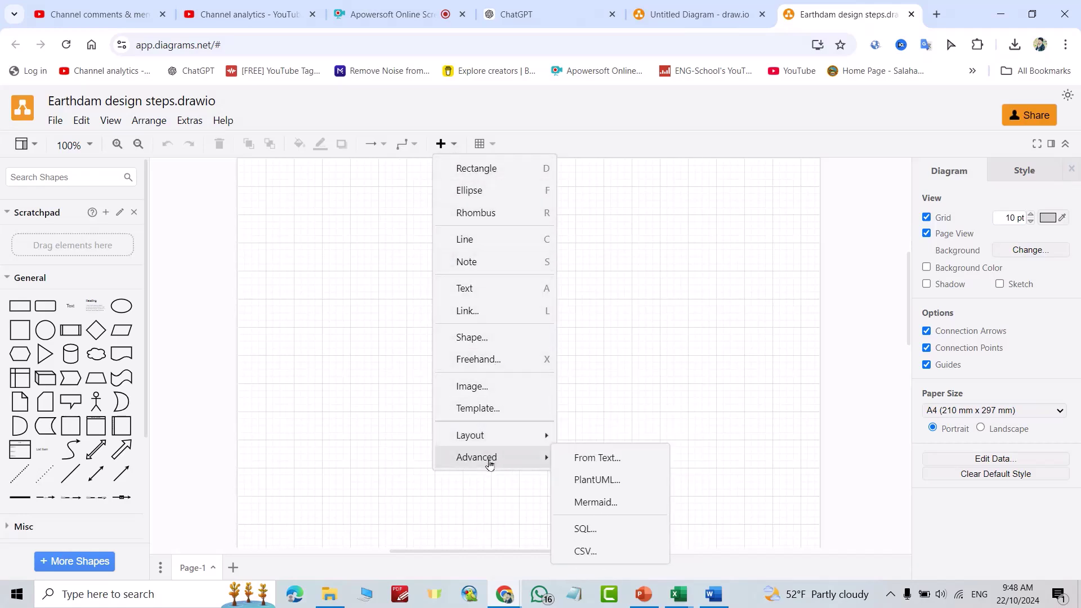
click(586, 501)
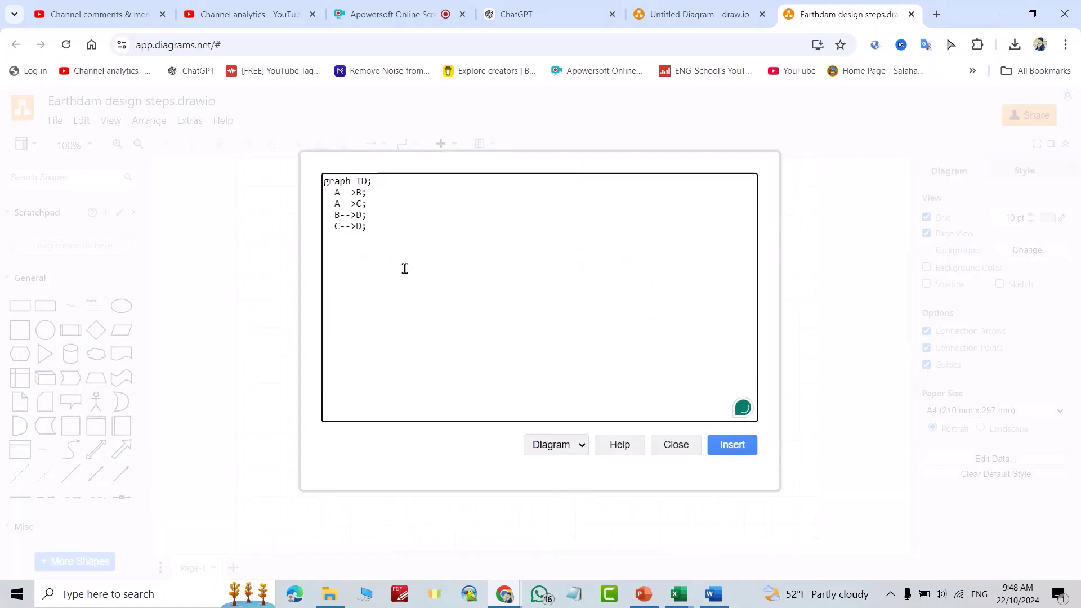
key(ctrl+a)
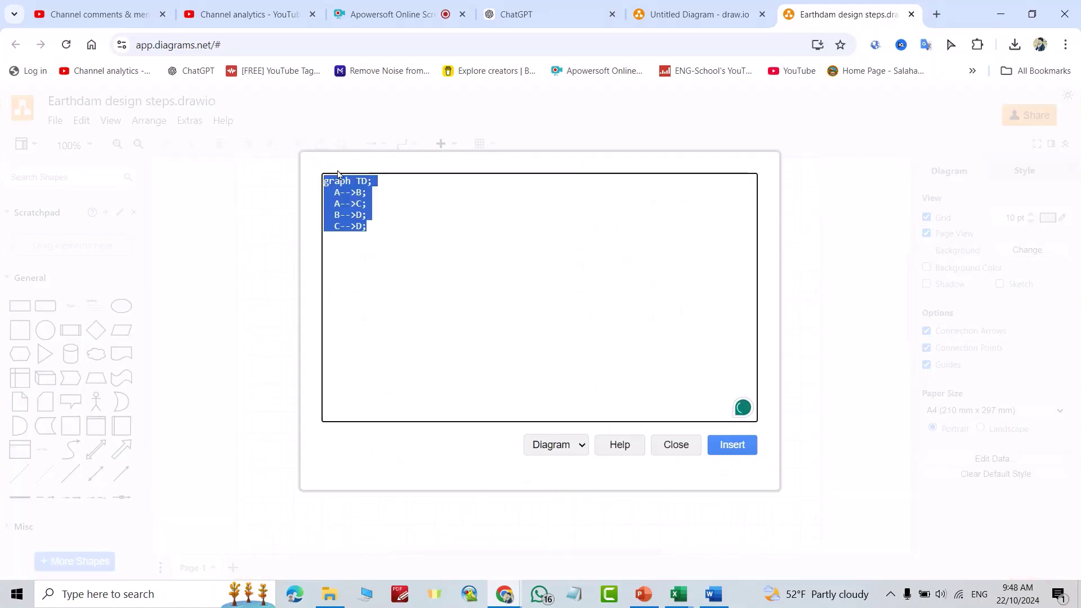
key(BackSpace)
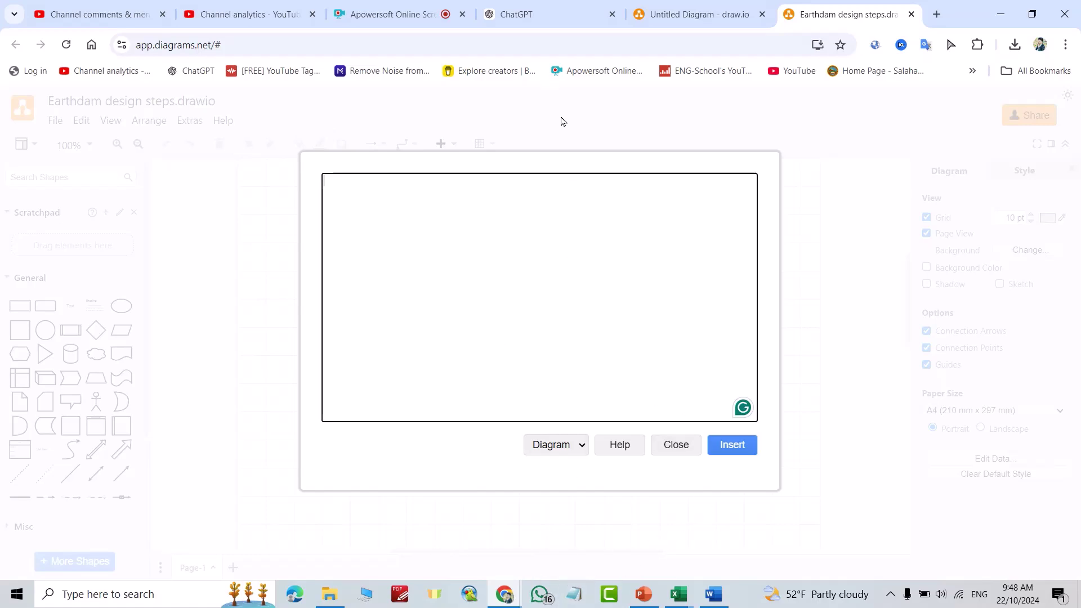
Paste the Mermaid code copied again from ChatGPT and insert the flowchart.
click(527, 13)
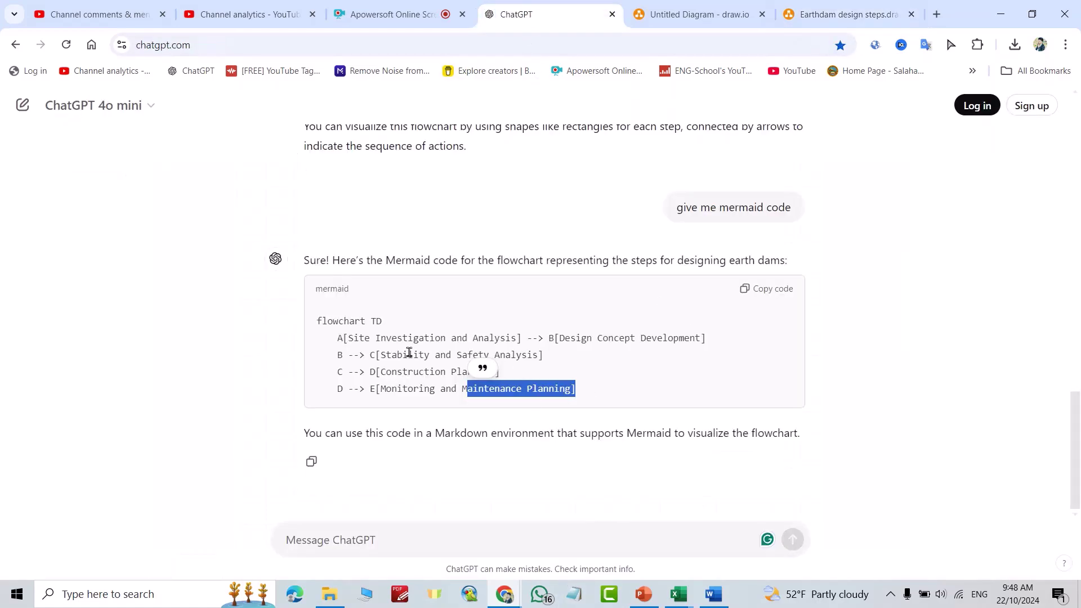
click(752, 289)
click(837, 20)
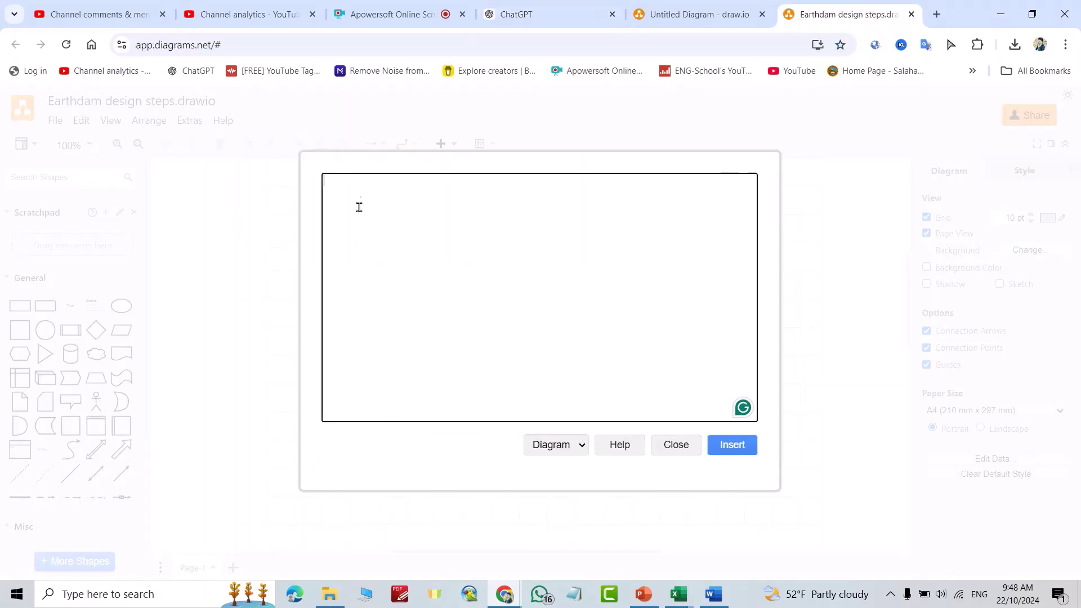
key(ctrl+v)
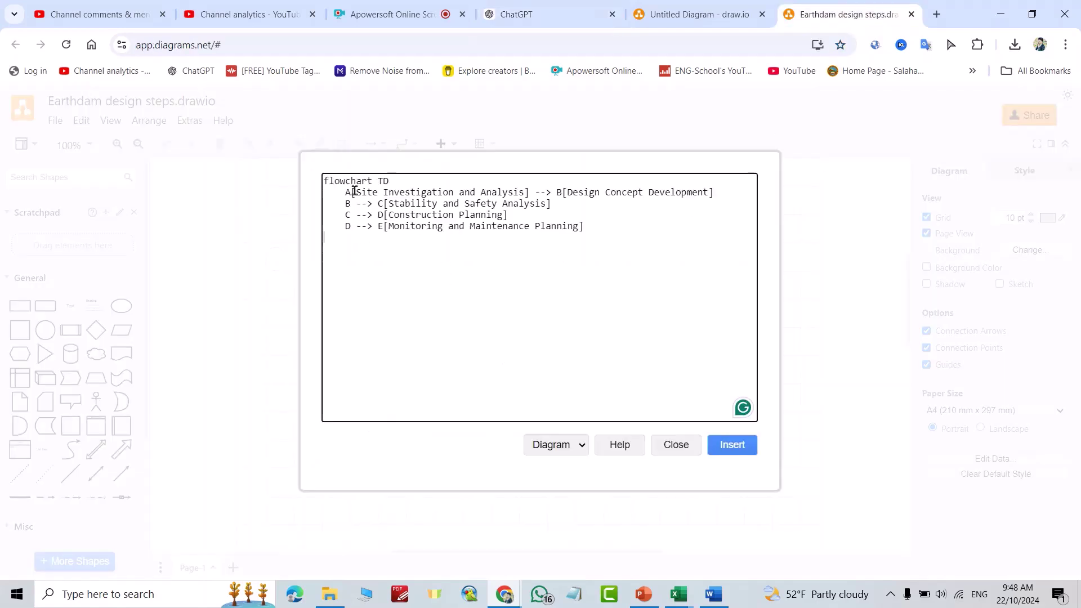
click(731, 445)
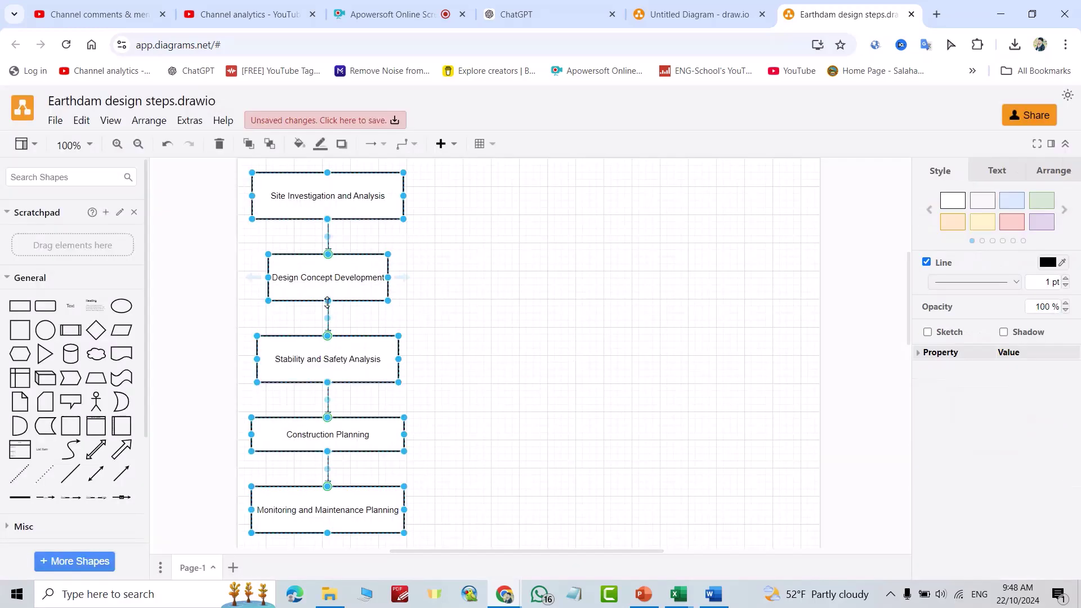
Fill Site Investigation and Analysis green, and Design Concept Development and Stability and Safety Analysis light blue.
scroll(399, 307, down, 2)
scroll(397, 310, up, 4)
scroll(396, 313, down, 2)
click(316, 193)
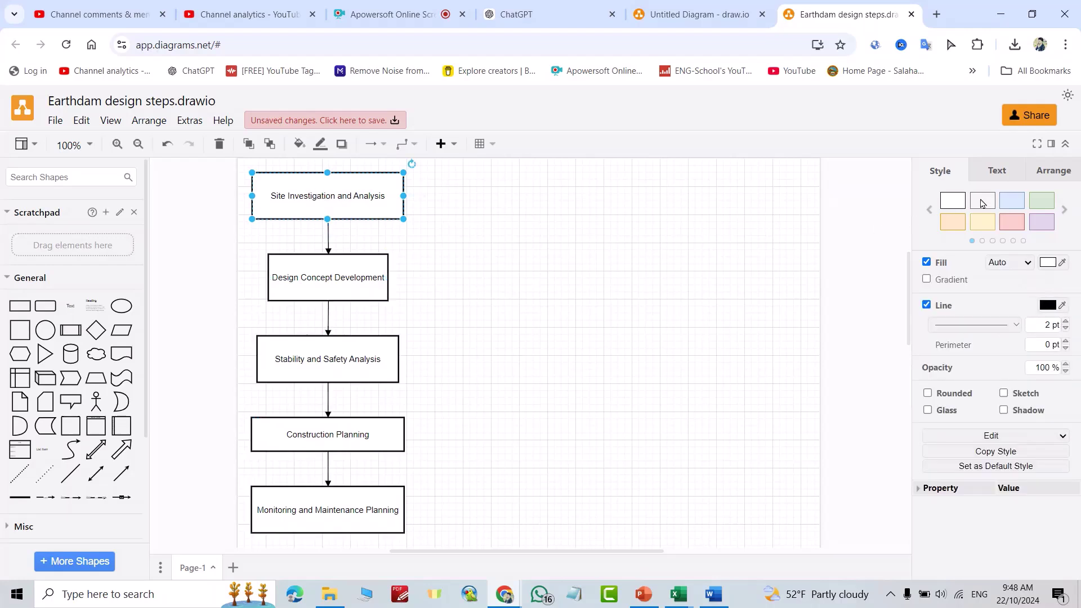
click(1039, 202)
click(343, 275)
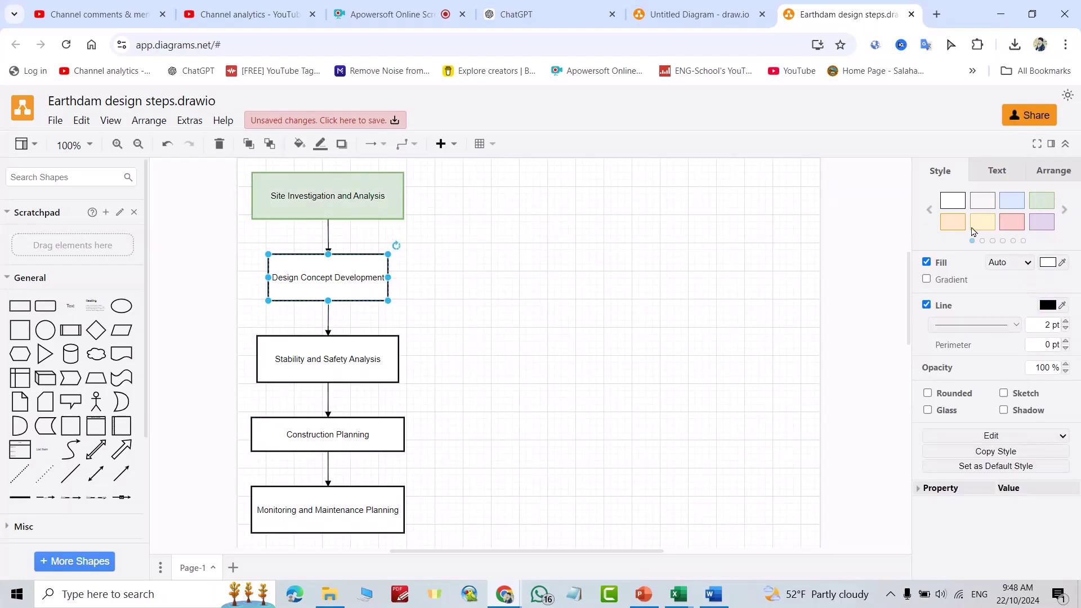
click(1007, 205)
click(387, 367)
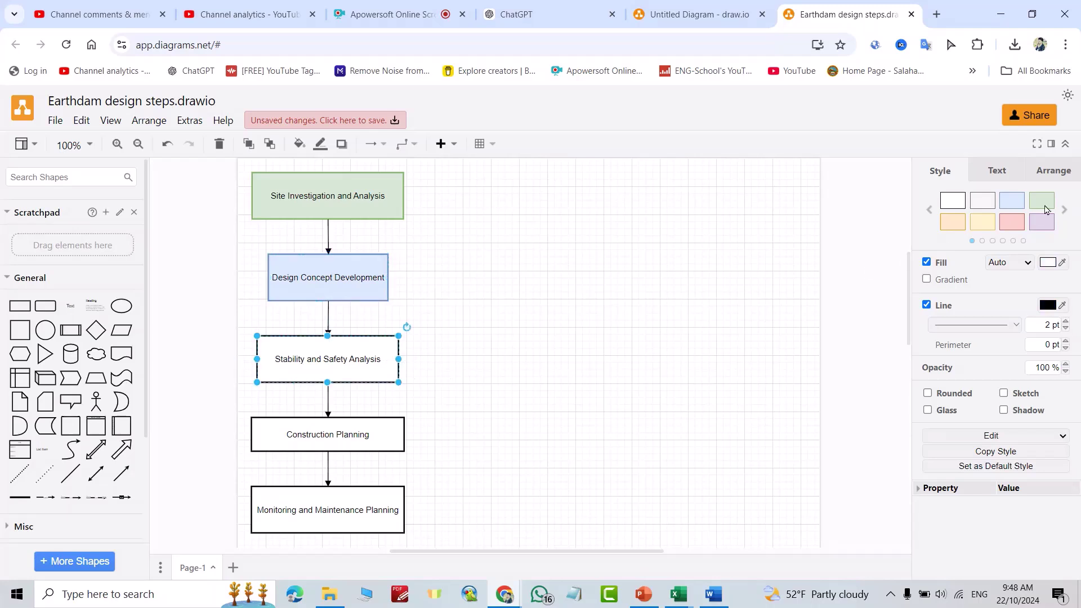
click(1012, 205)
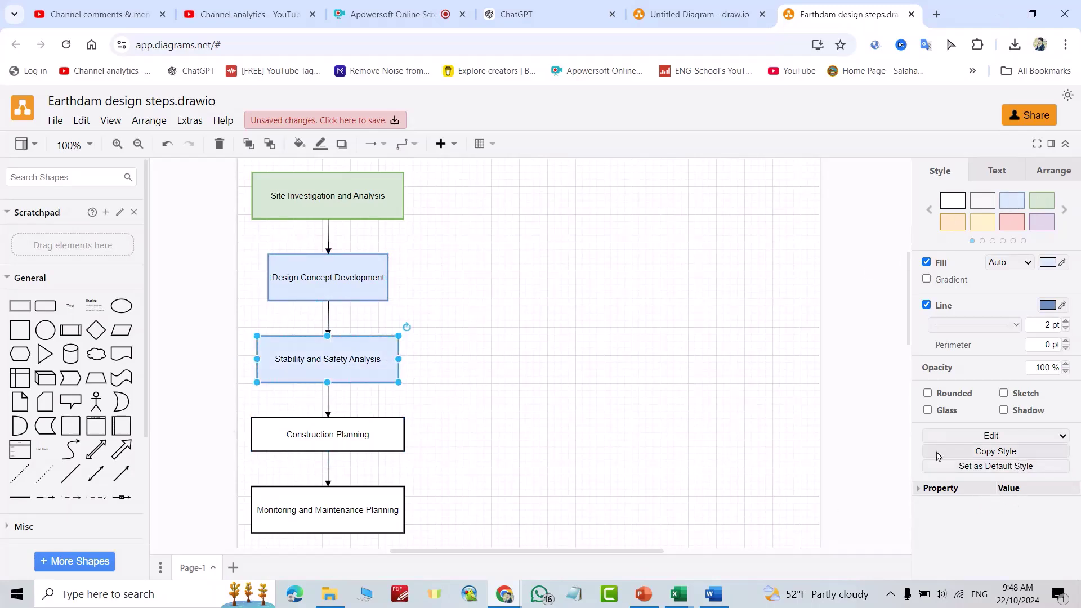
Preview diagram colour themes: teal, dark, blue-grey, yellow-pink, red, peach, brown-orange.
click(647, 428)
click(996, 170)
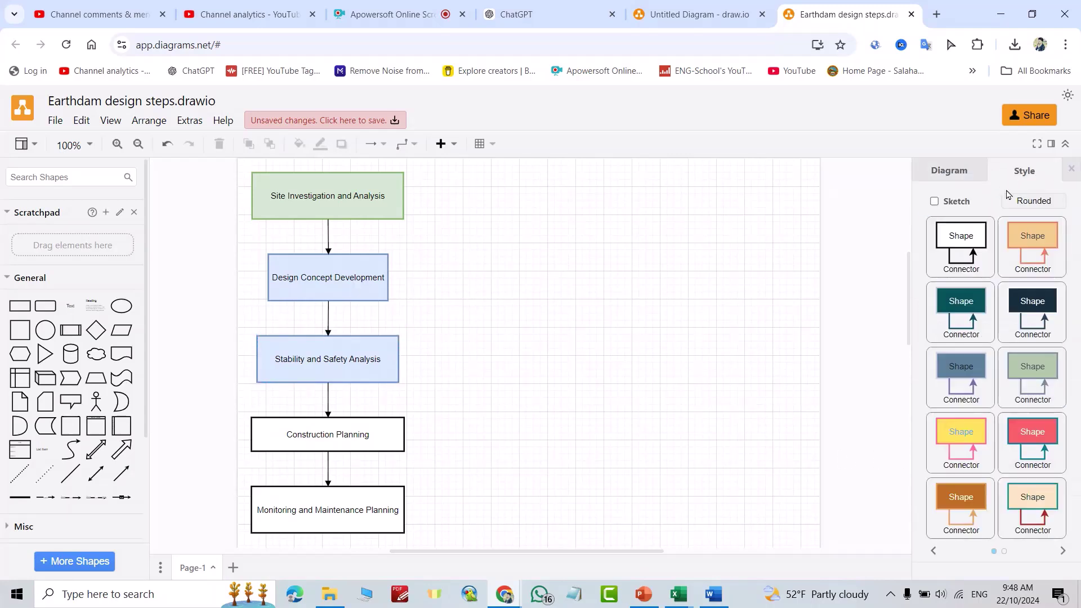
click(954, 304)
click(1031, 307)
click(961, 377)
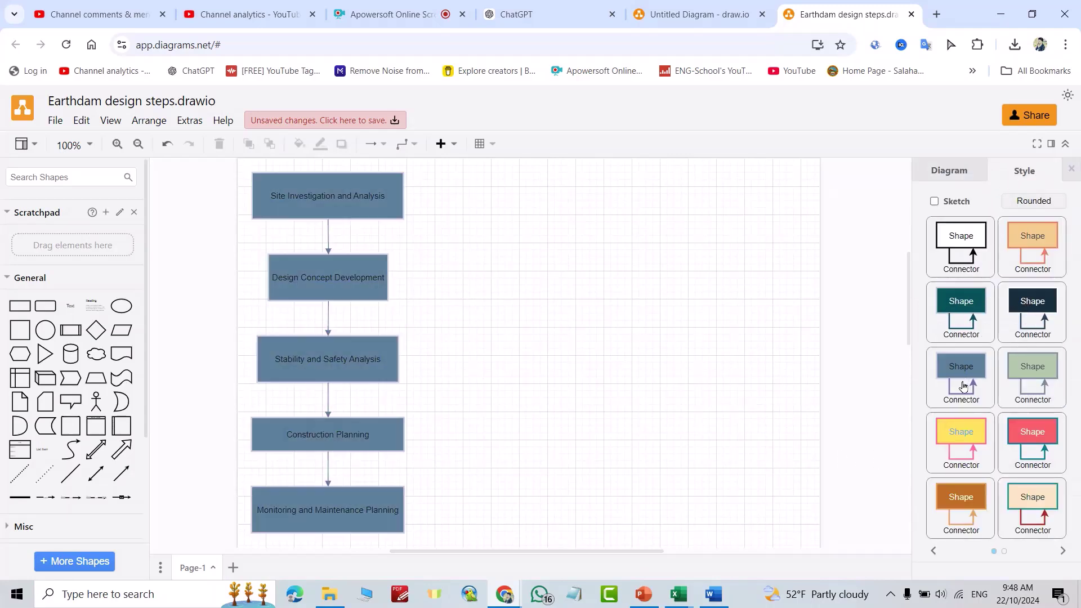
click(970, 435)
click(1022, 451)
click(1030, 496)
click(960, 518)
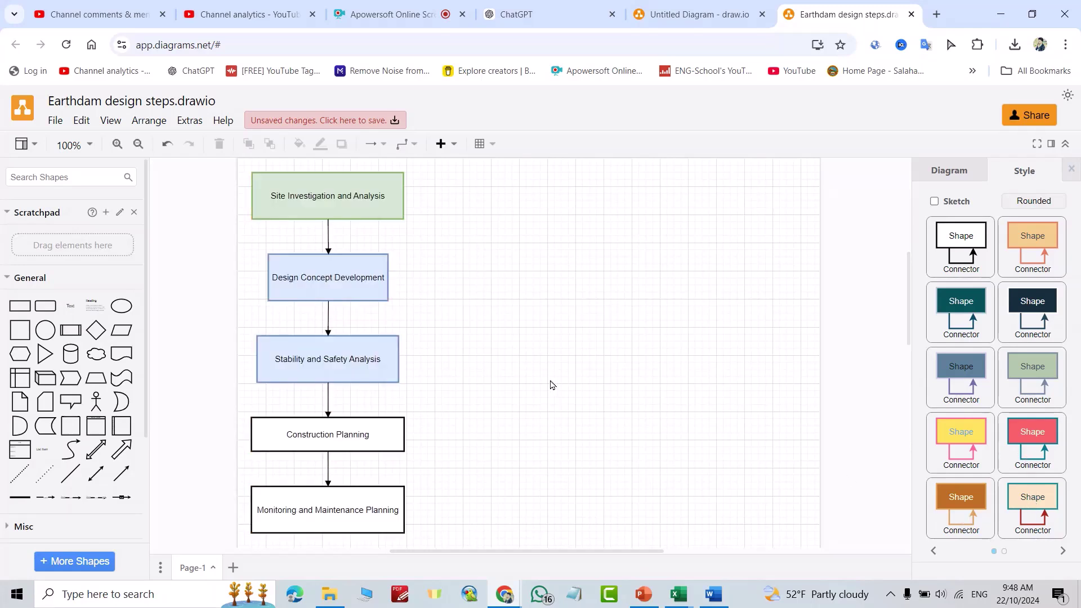
Delete the connector below Design Concept Development and link it to Stability and Safety Analysis with a hollow block arrow.
click(329, 321)
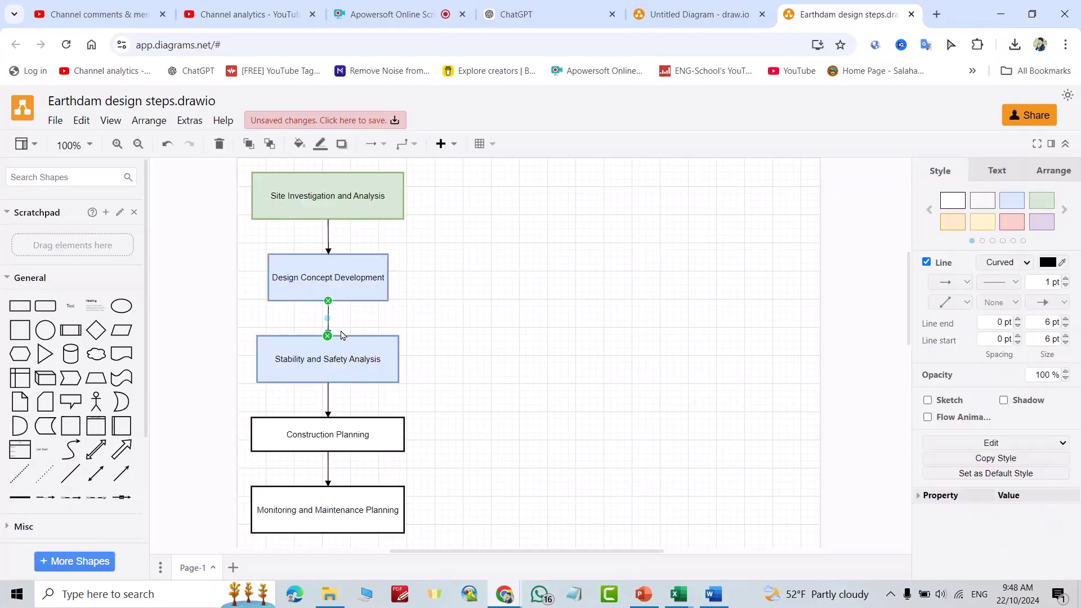
key(Delete)
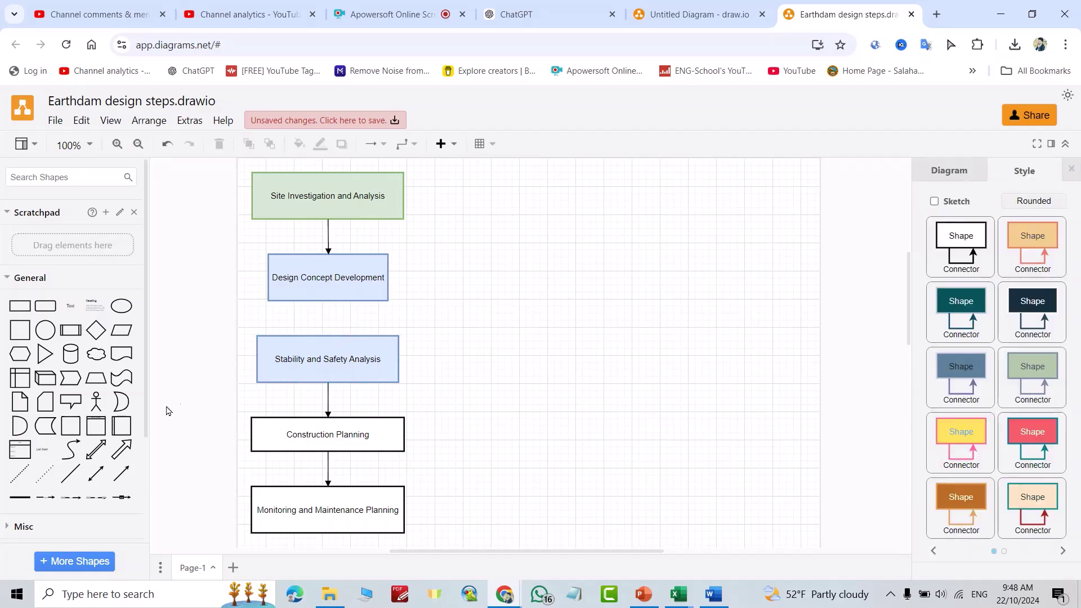
click(121, 449)
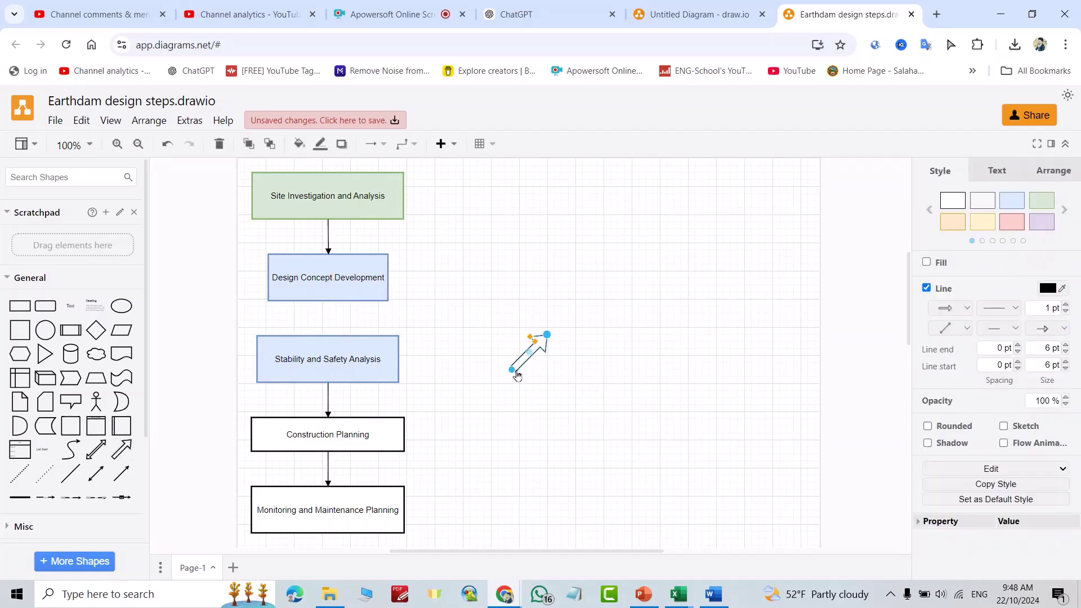
drag(511, 370, 328, 302)
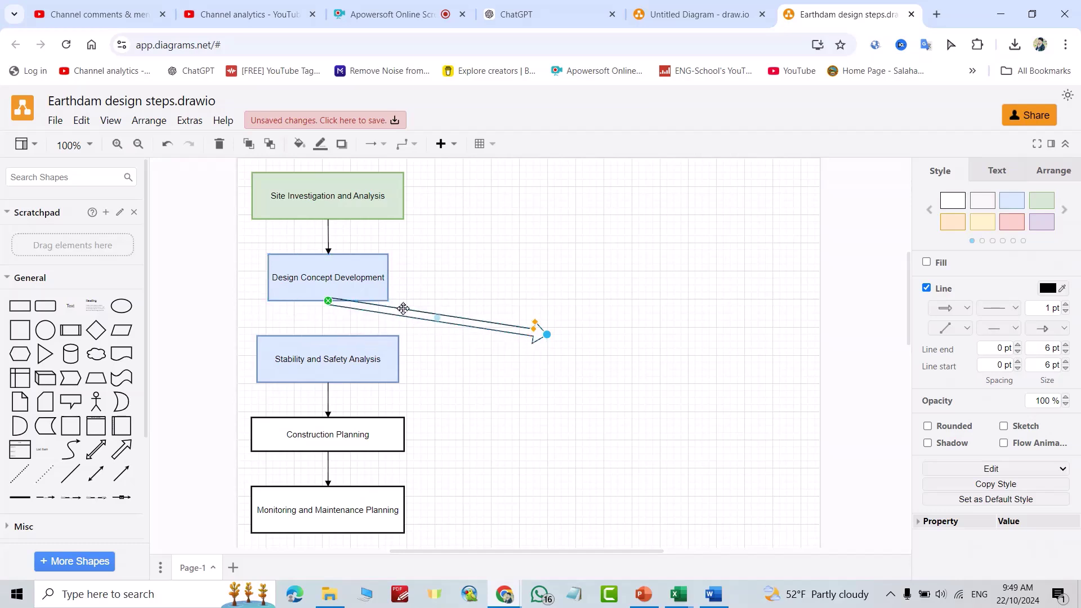
drag(547, 334, 328, 336)
click(564, 396)
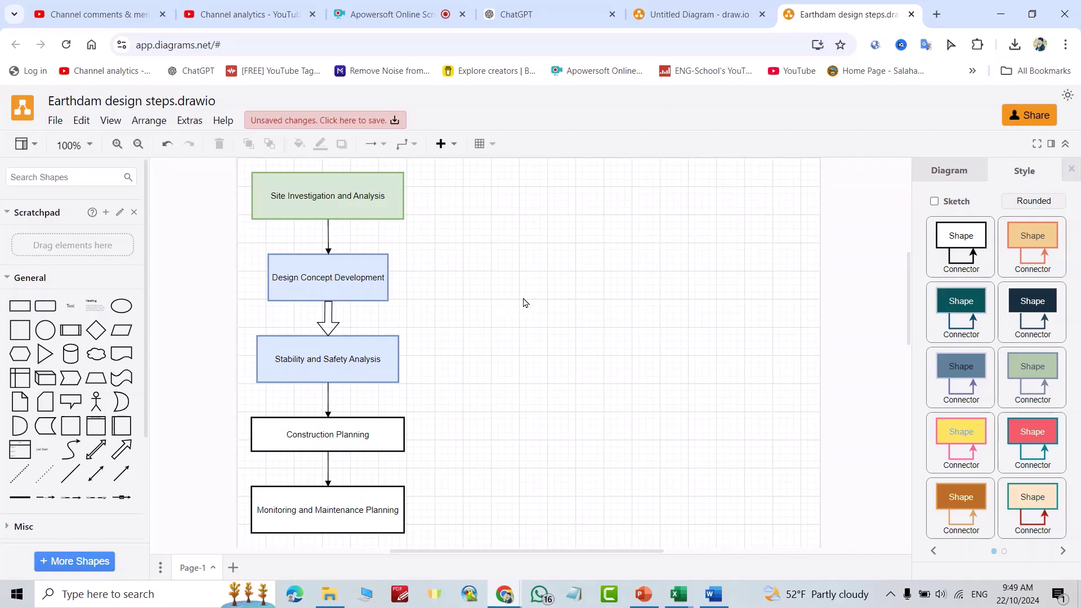
Export the diagram as PDF with Page View, saving 'Earthdam design steps.drawio.pdf'.
click(55, 120)
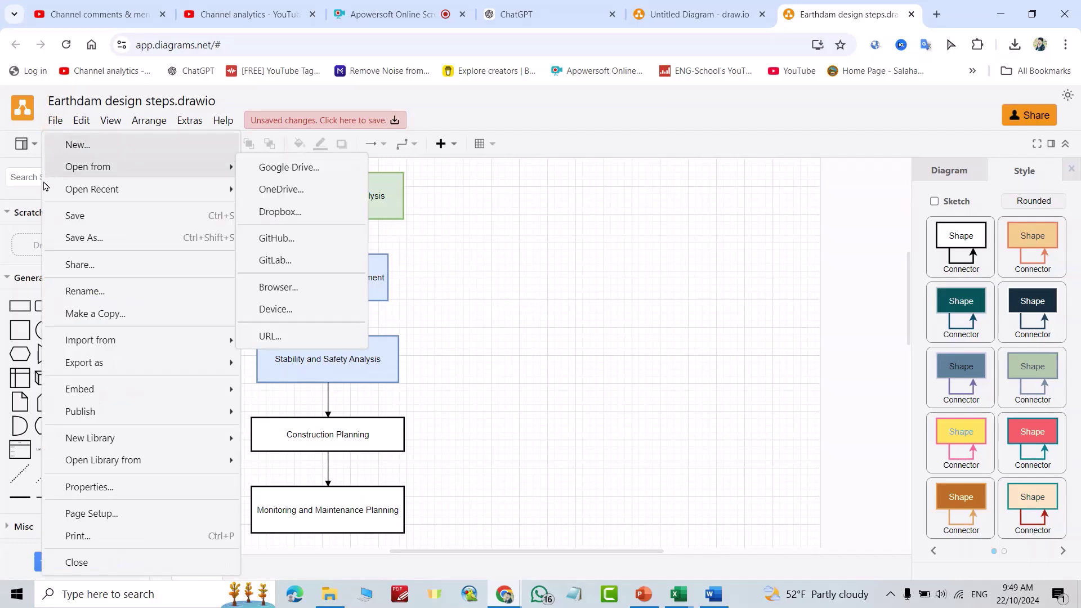
mouse_move(152, 363)
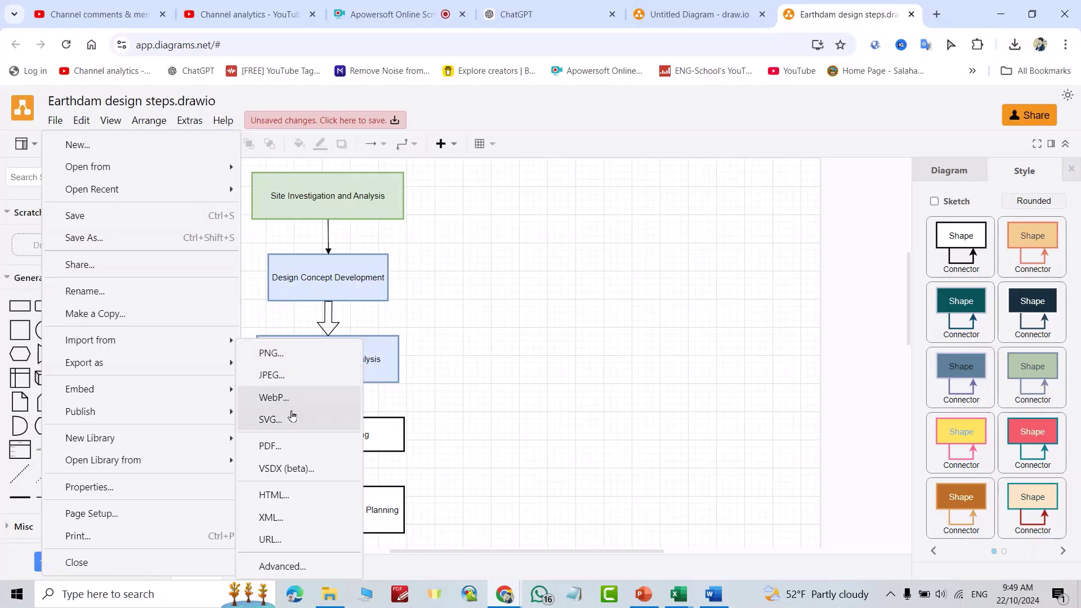
click(270, 446)
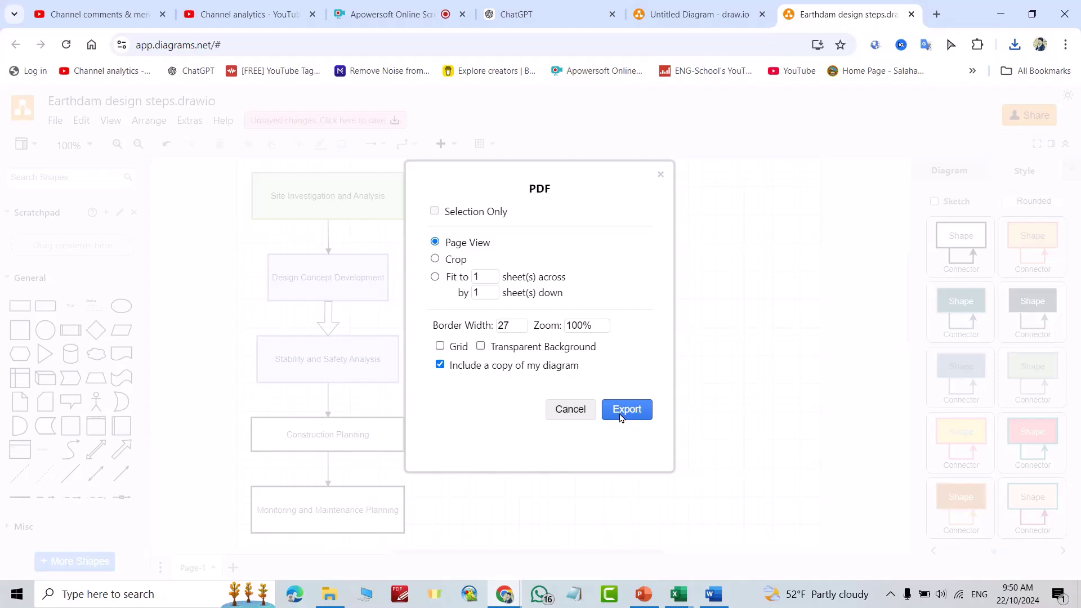
click(620, 417)
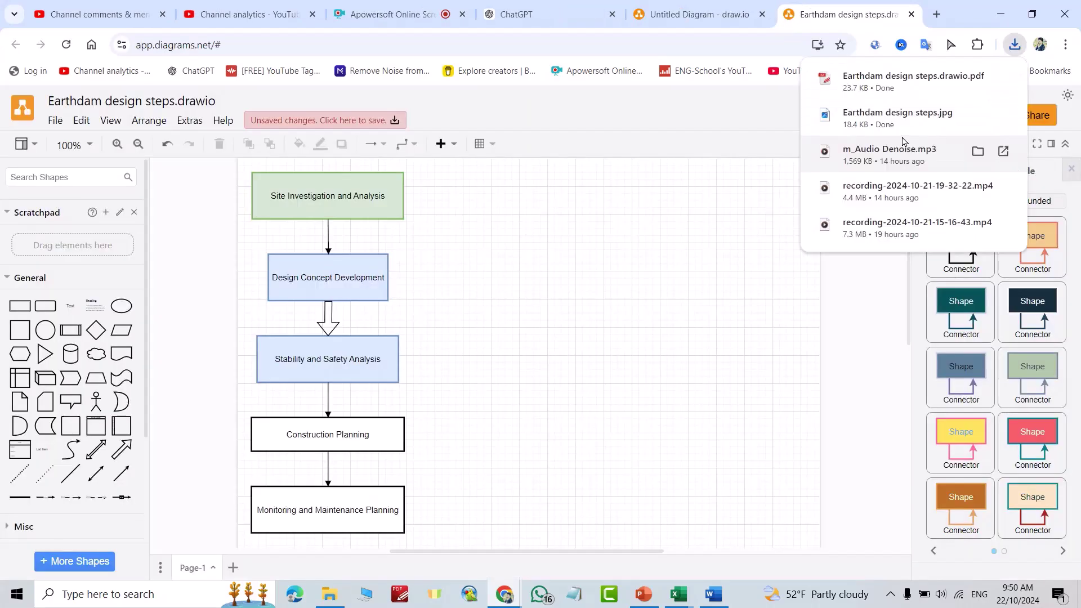
Show the downloaded PDF in its Downloads folder from Chrome's downloads panel.
click(978, 80)
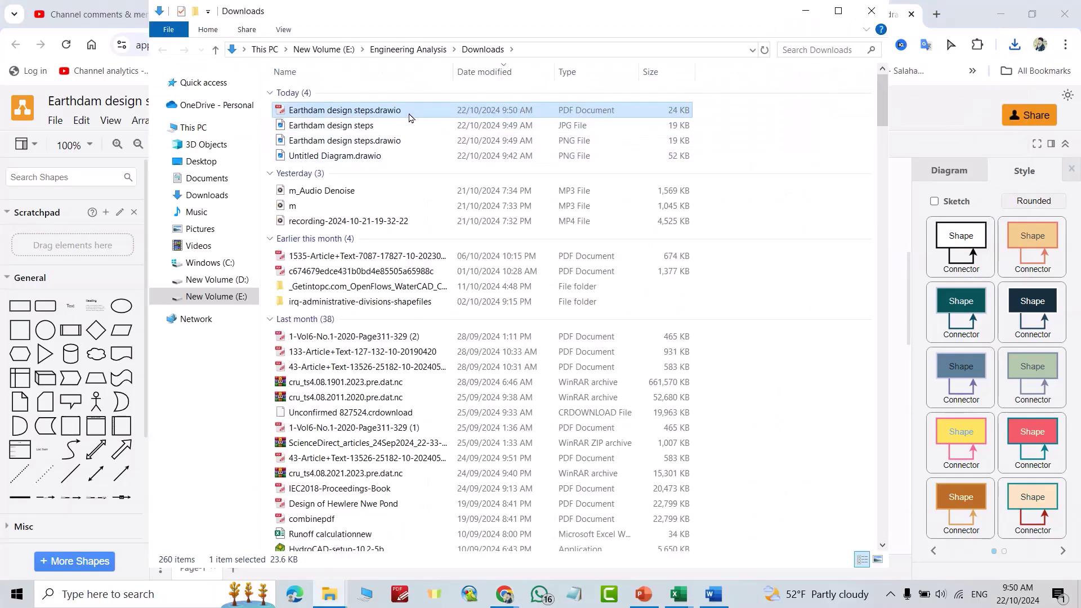
Open 'Earthdam design steps.drawio.pdf' and zoom it to actual size with Ctrl+8.
double_click(409, 112)
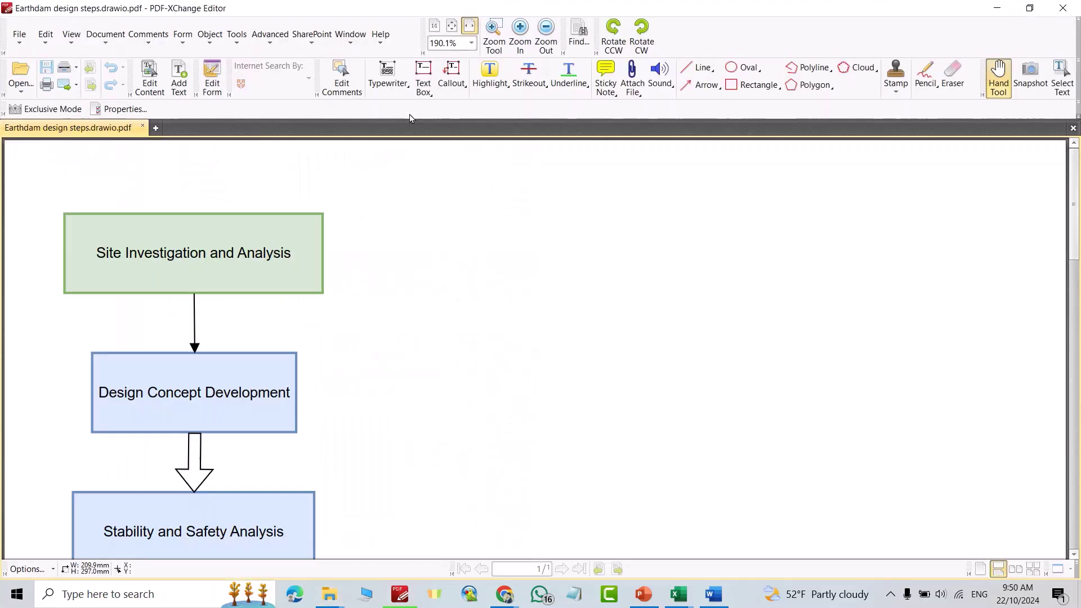
key(ctrl+8)
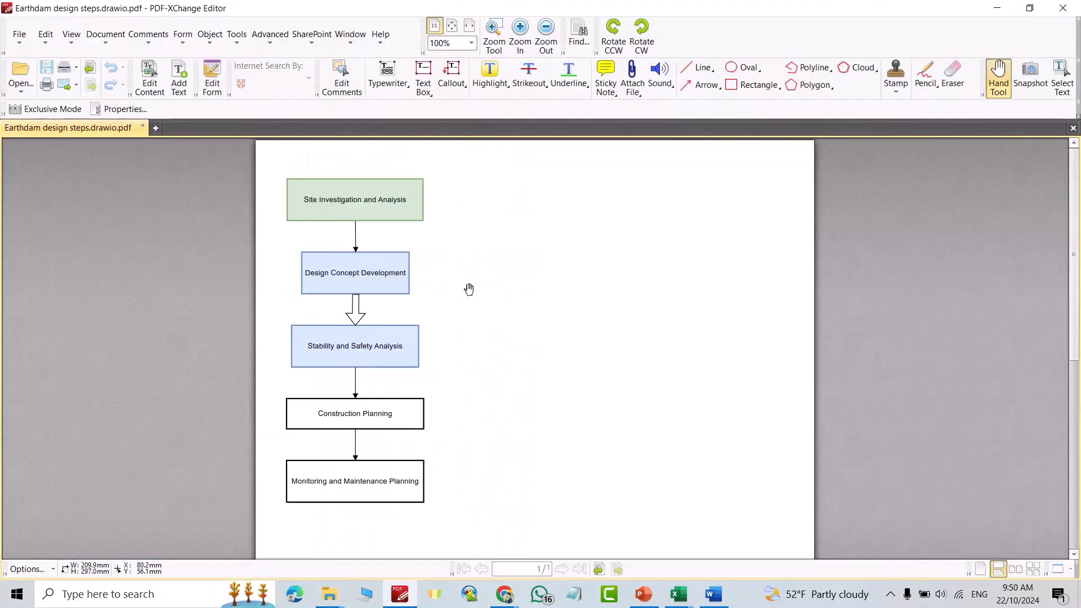